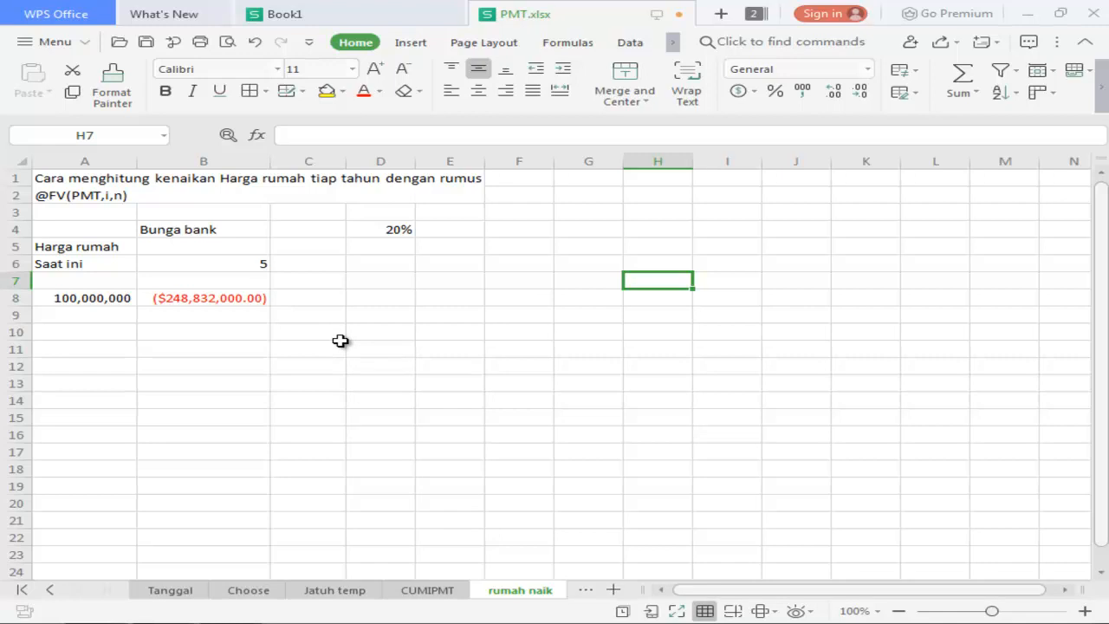
Step: Clear the existing future-value result from cell B8
click(228, 301)
key(Delete)
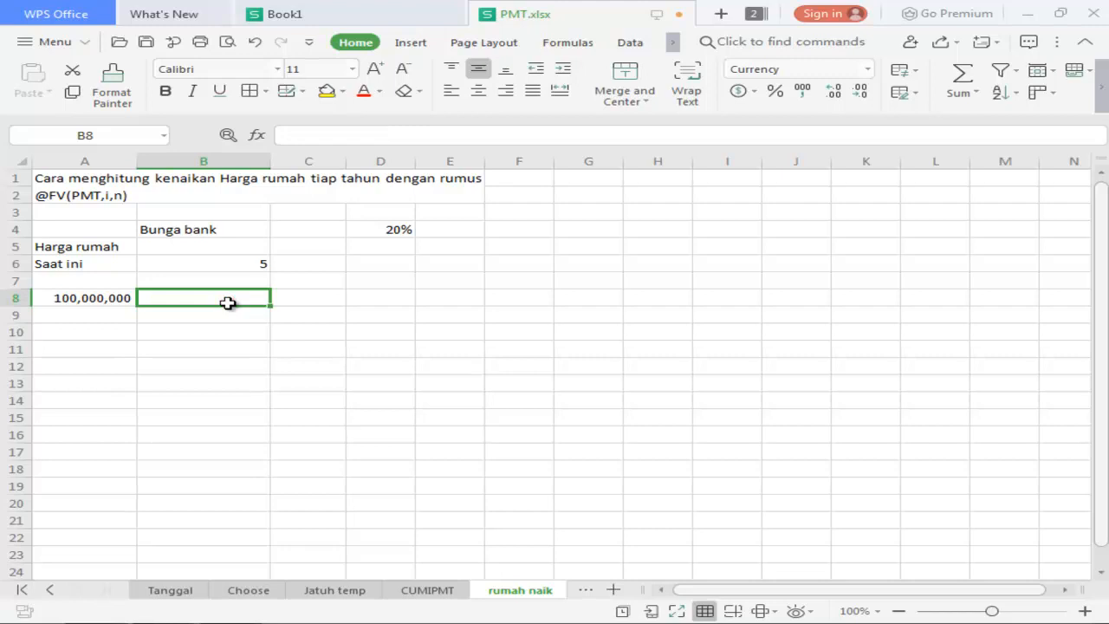
click(103, 298)
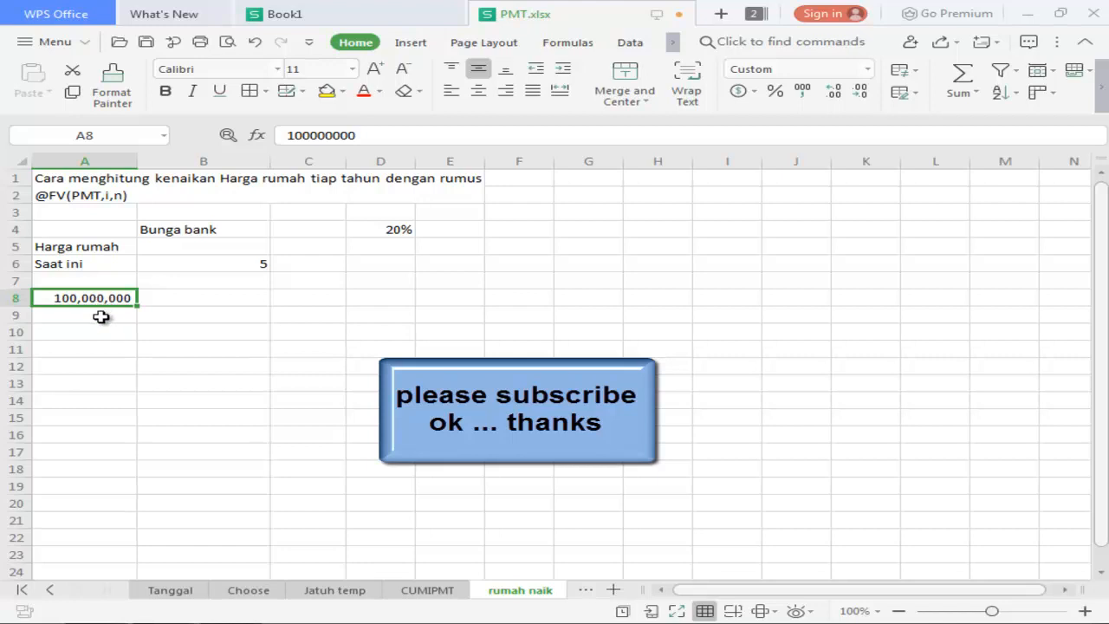
click(102, 316)
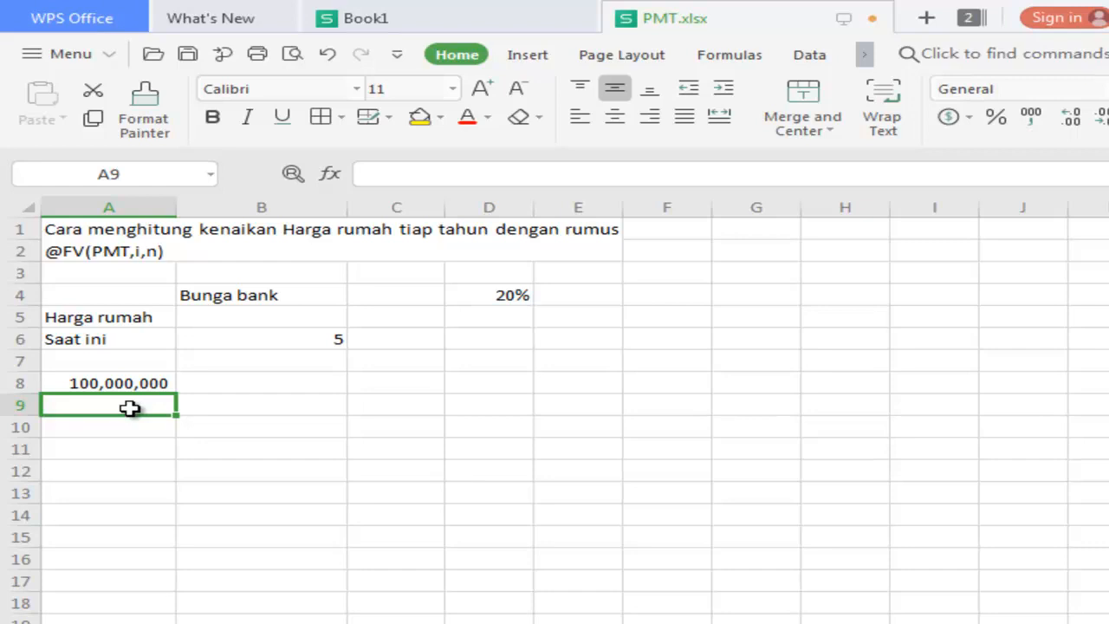
click(273, 337)
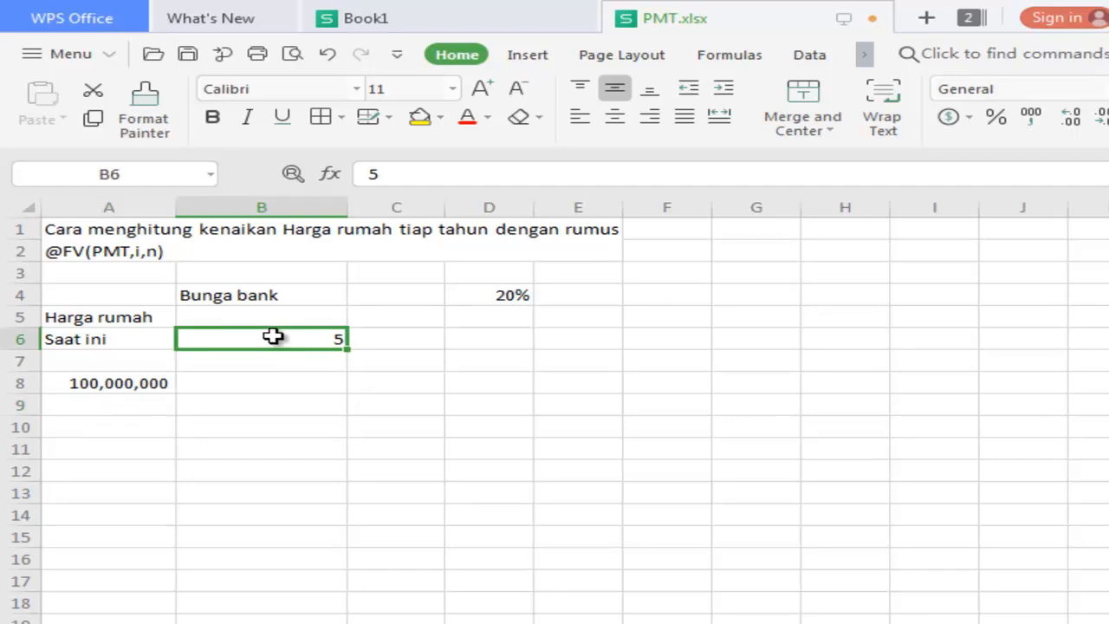
click(284, 296)
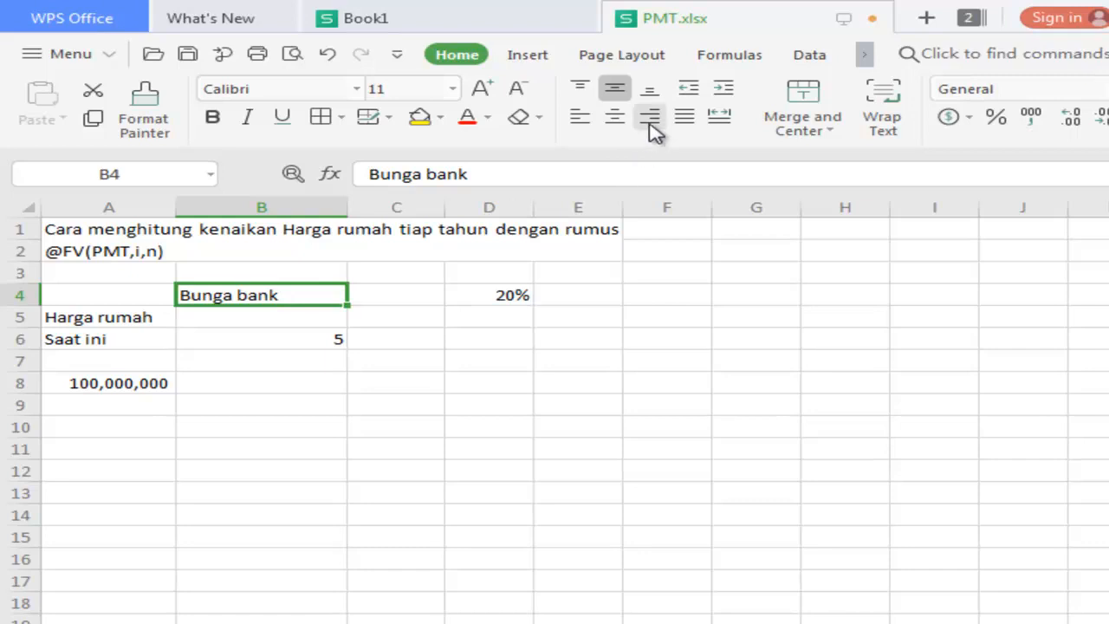
click(415, 336)
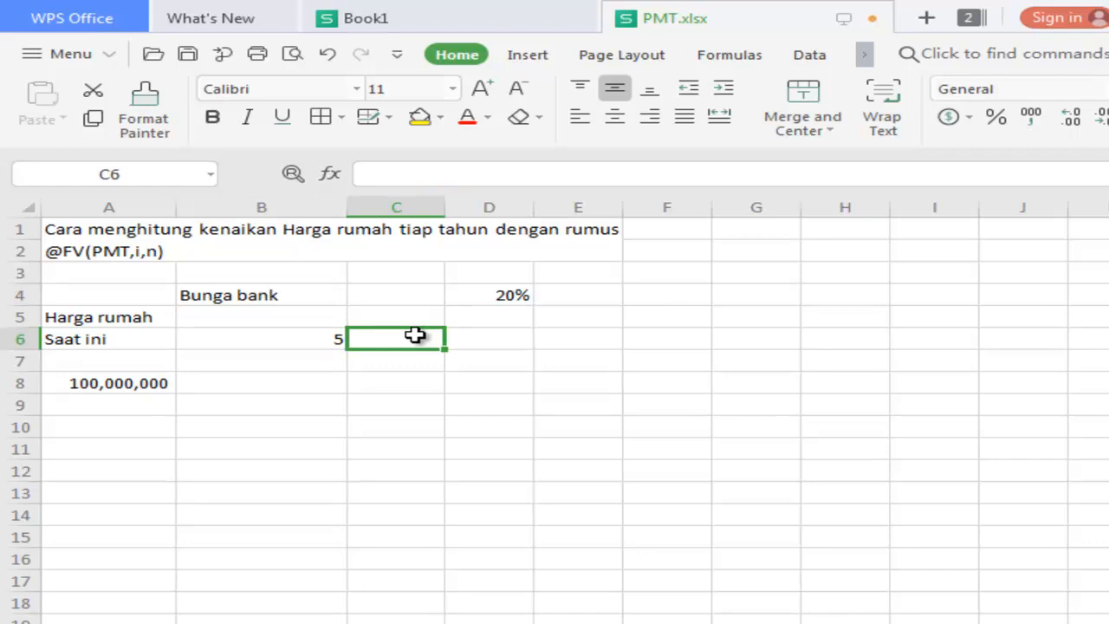
Step: Set the first year value in cell B6 to 4
click(307, 344)
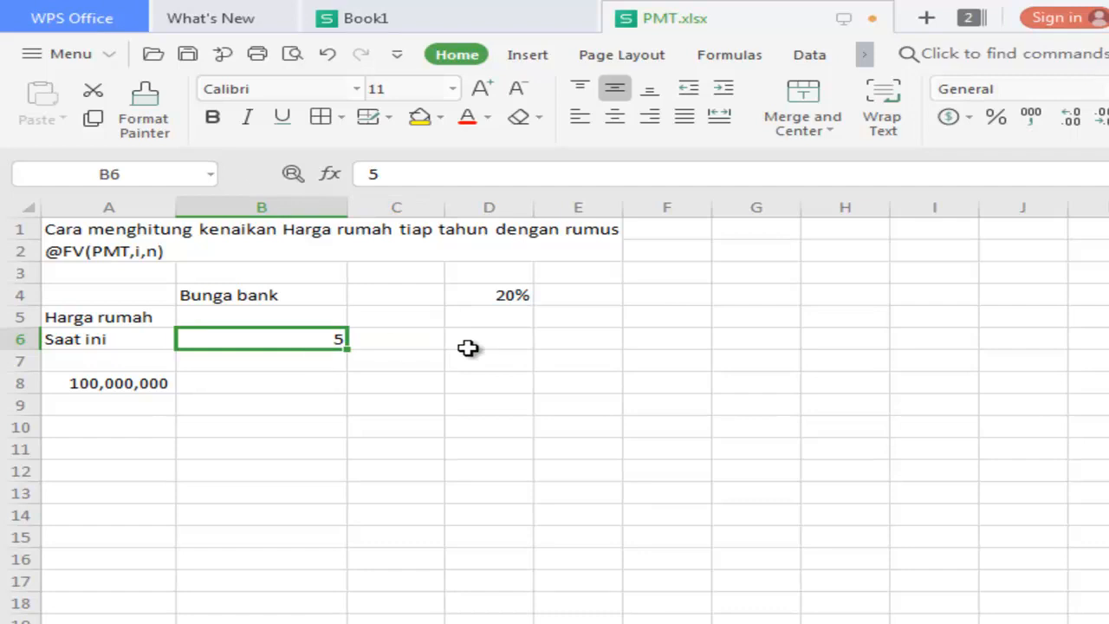
text(2)
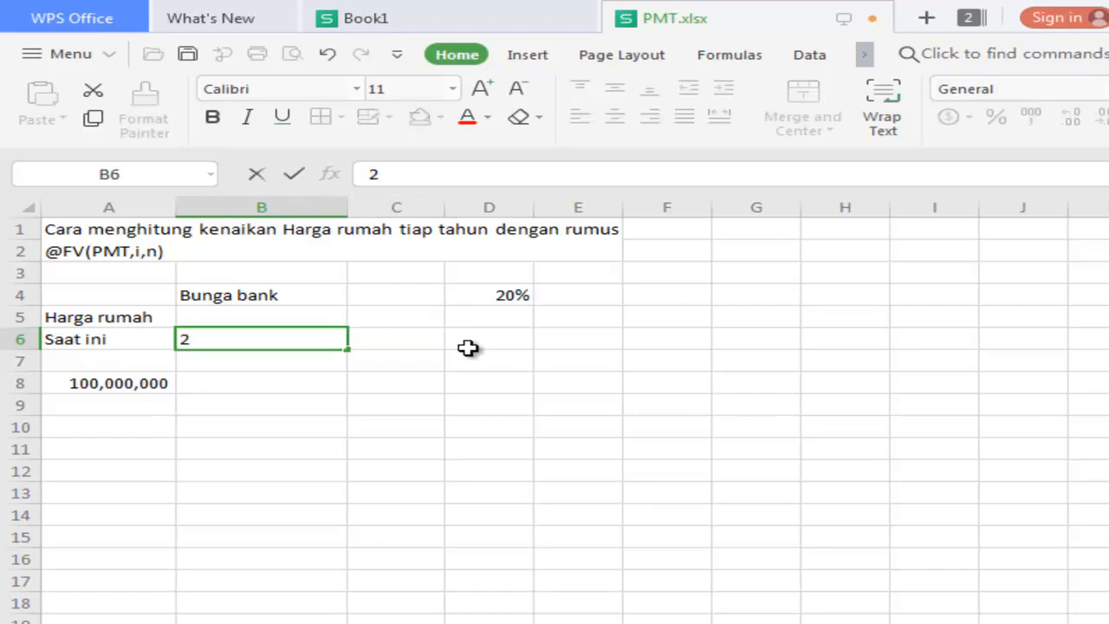
key(BackSpace)
text(4)
key(Return)
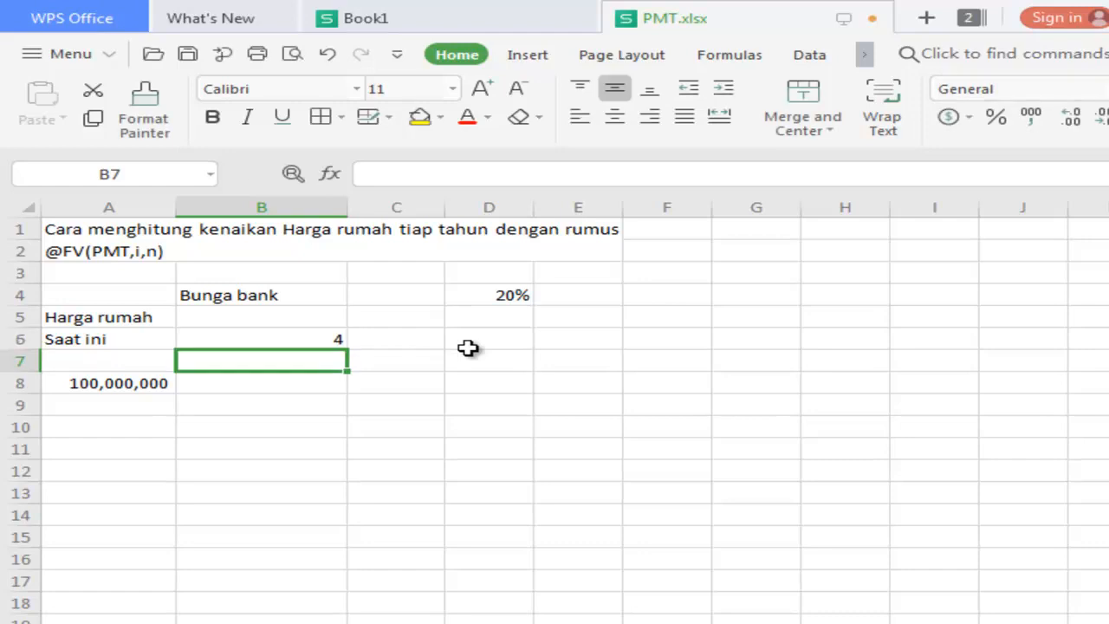
Step: Enter the formula +B6+1 in cell C6 to calculate the next year in the row
click(411, 343)
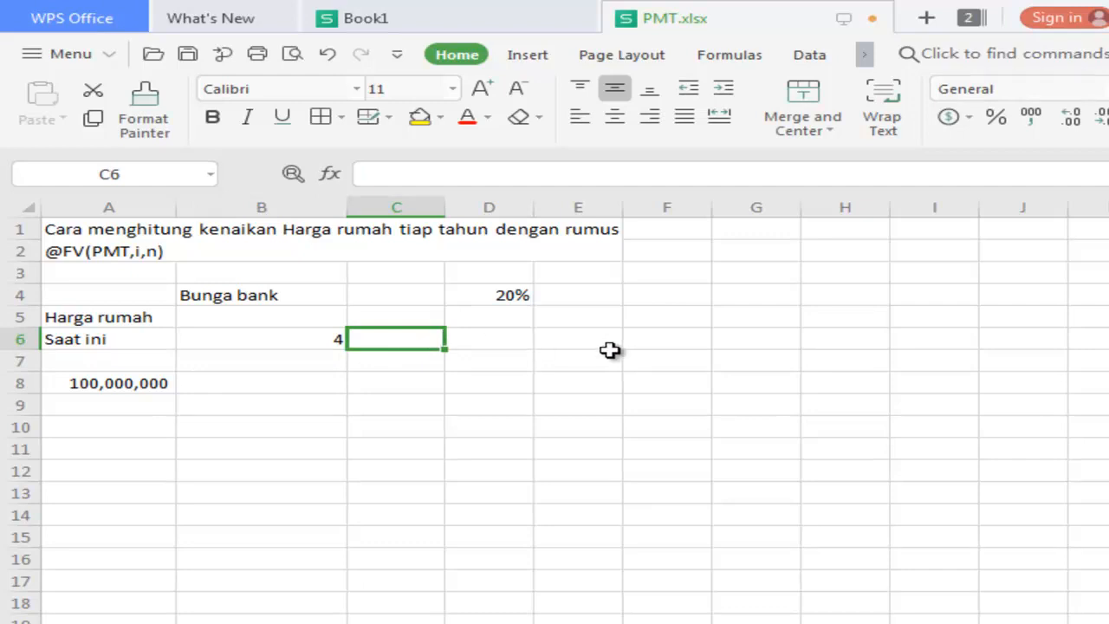
text(+)
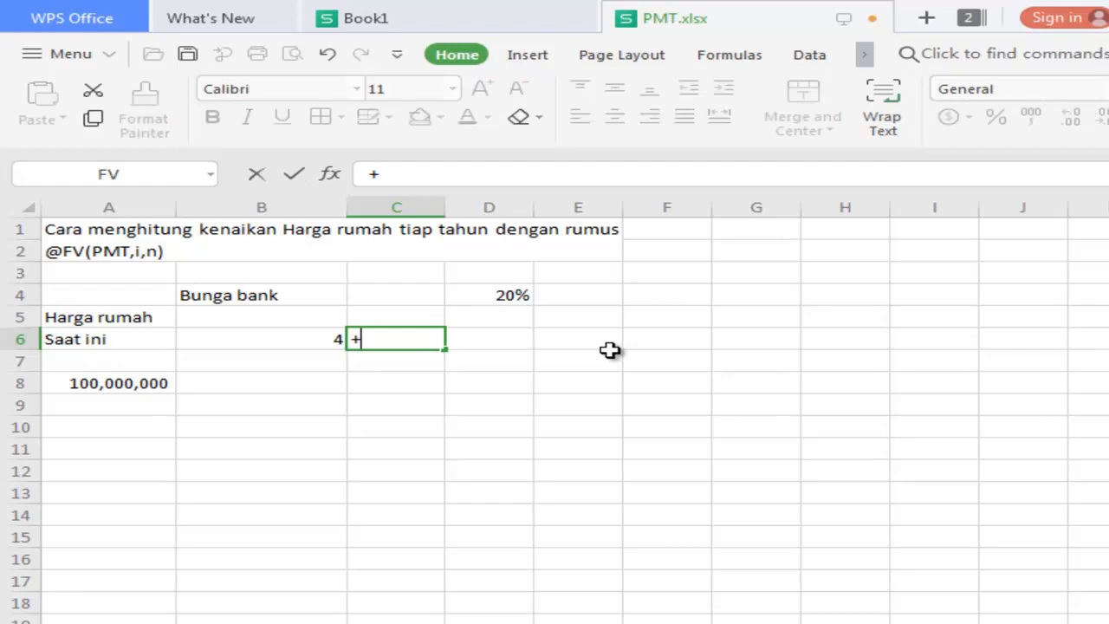
key(Left)
text(+1)
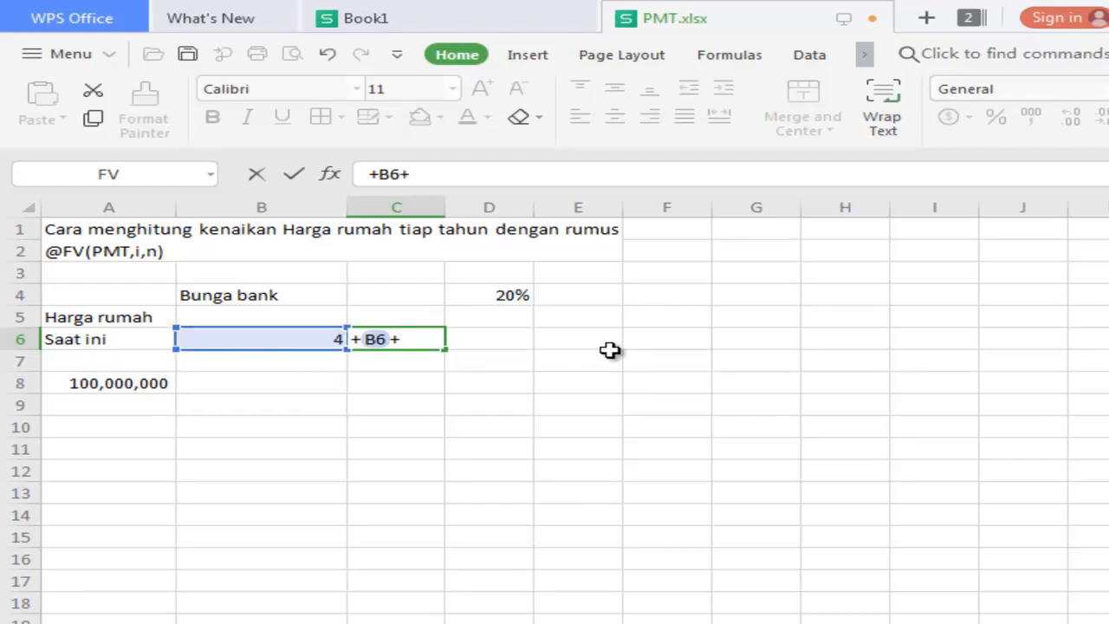
key(Return)
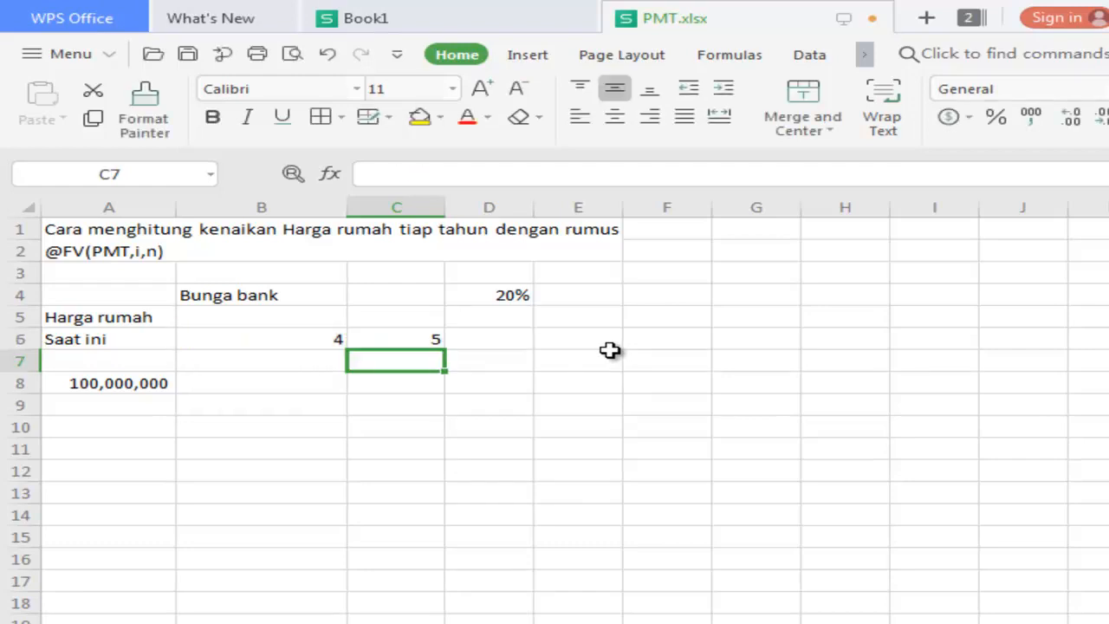
Step: Fill the year formula from C6 across row 6 through cell G6
click(411, 340)
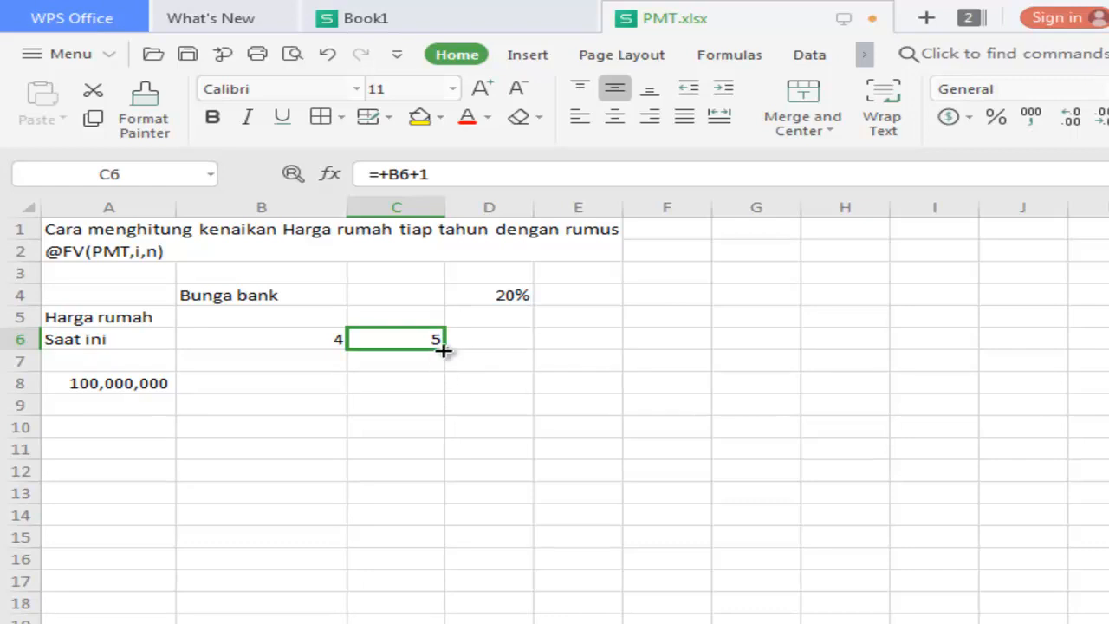
drag(442, 348, 770, 343)
click(754, 433)
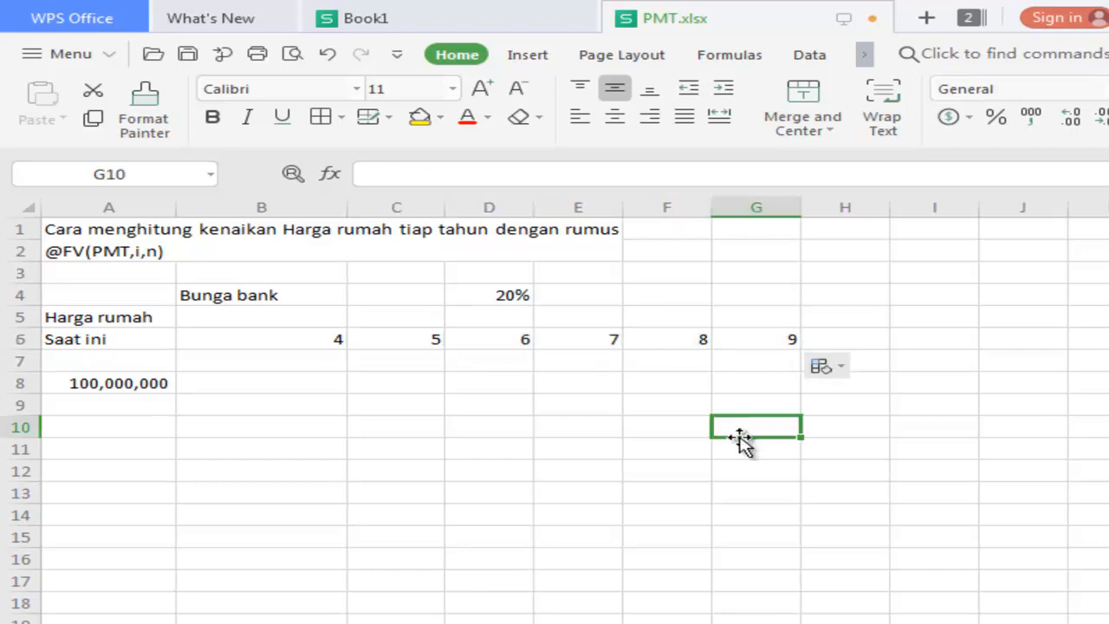
Step: Move the 100,000,000 house price from cell A8 to A7
click(127, 384)
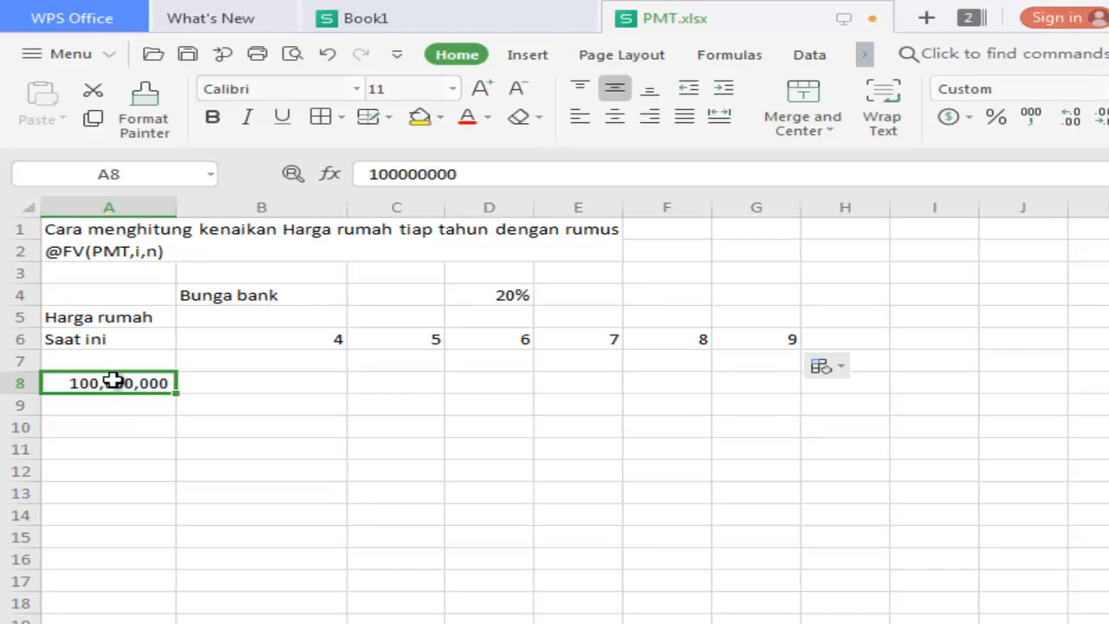
click(93, 91)
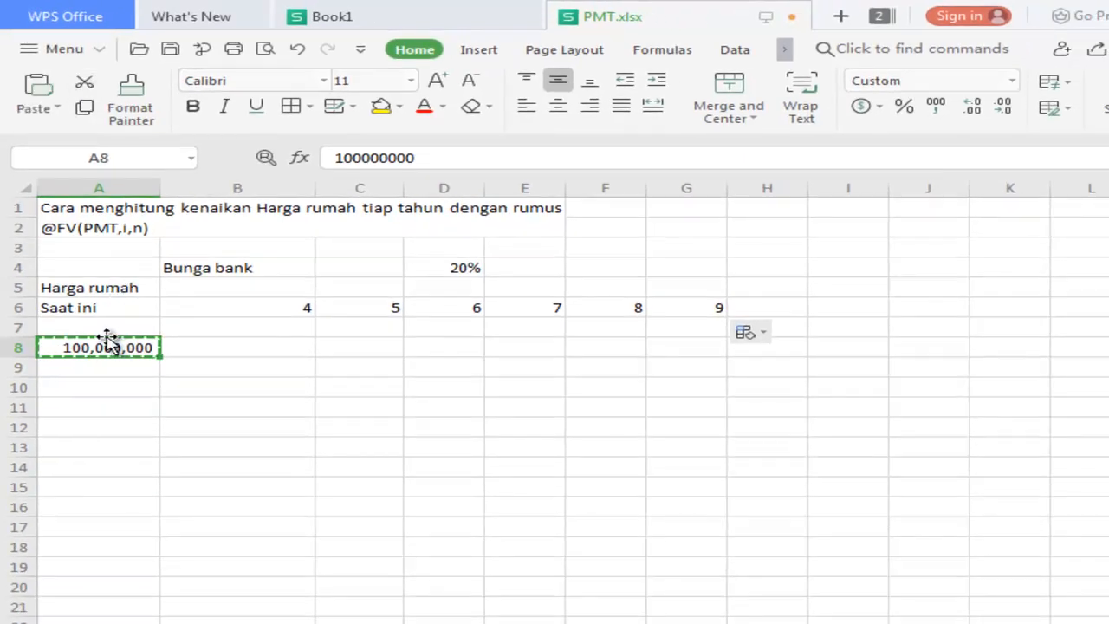
click(108, 329)
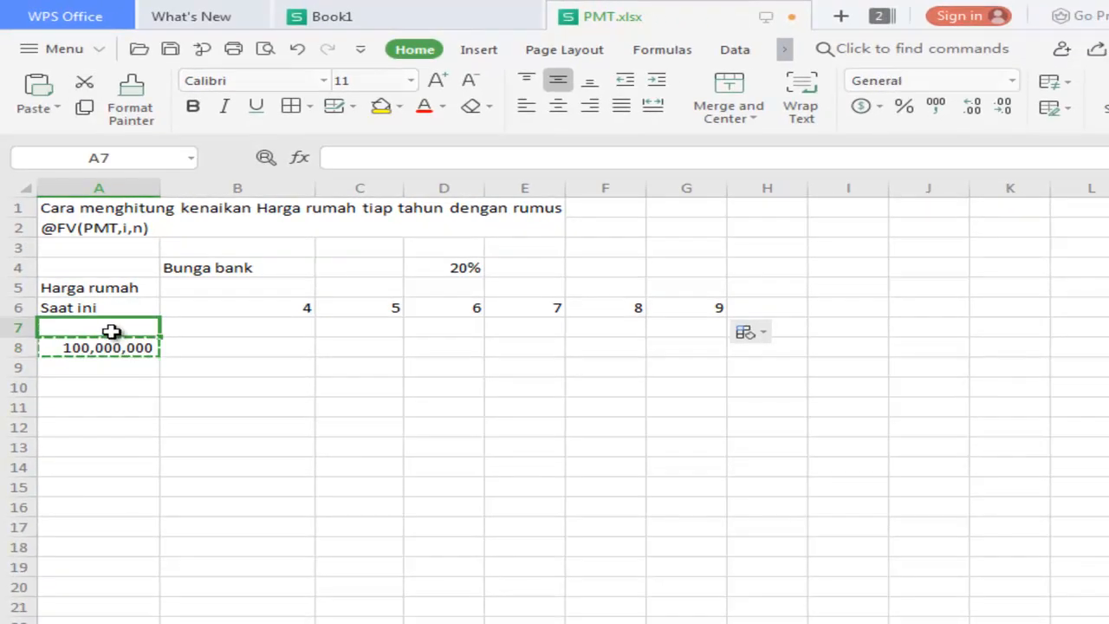
click(52, 115)
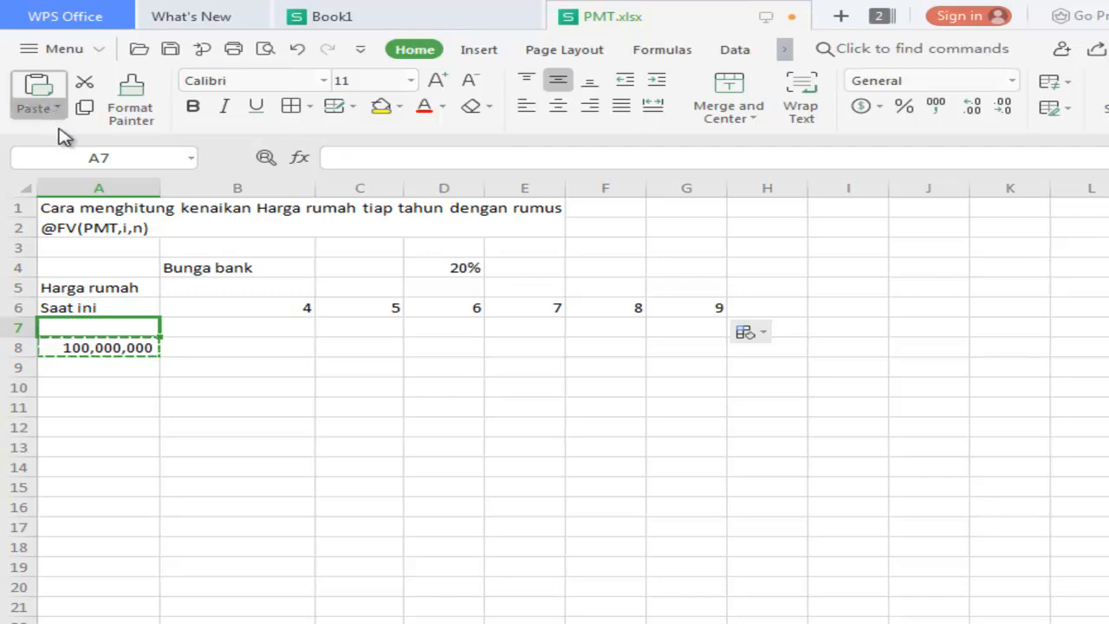
Step: Enter the formula +A7+25000000 in cell A8 to calculate the next house price
click(142, 349)
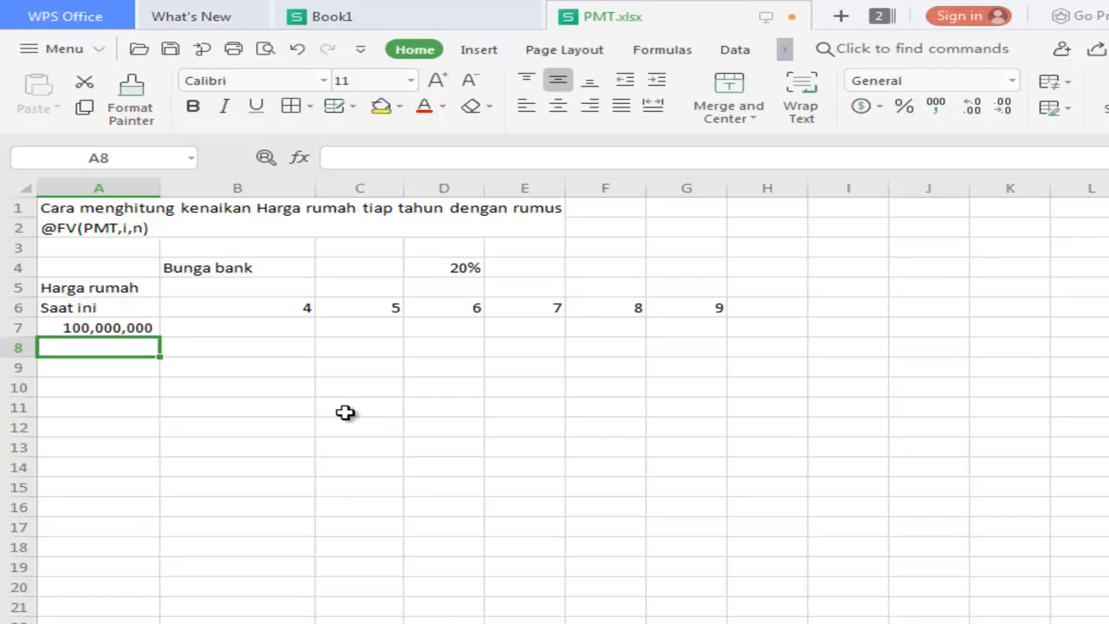
text(+)
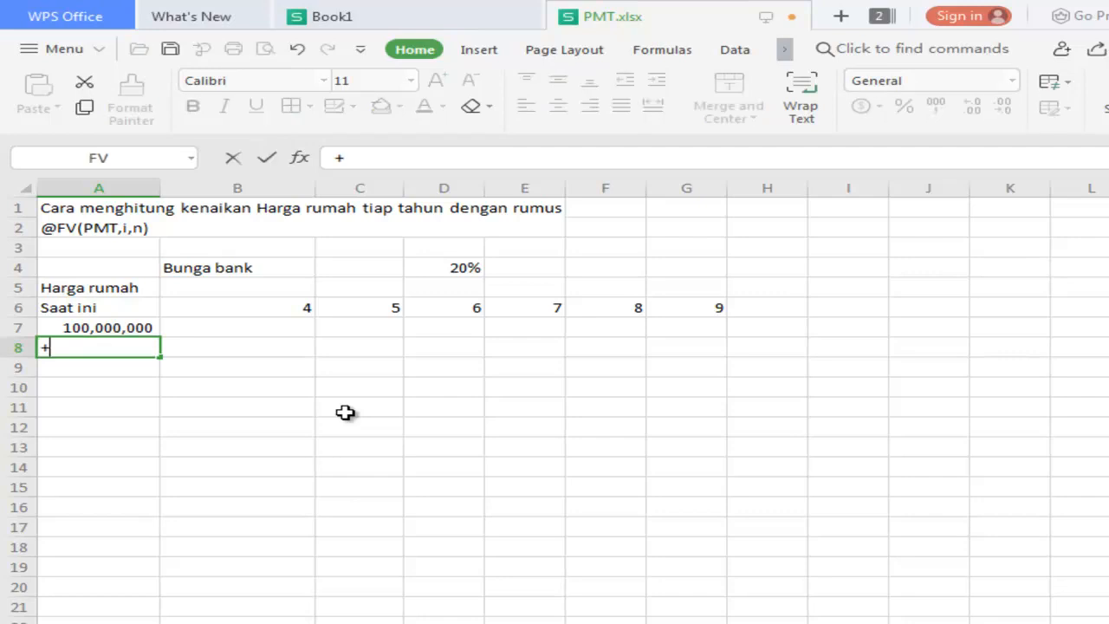
key(Up)
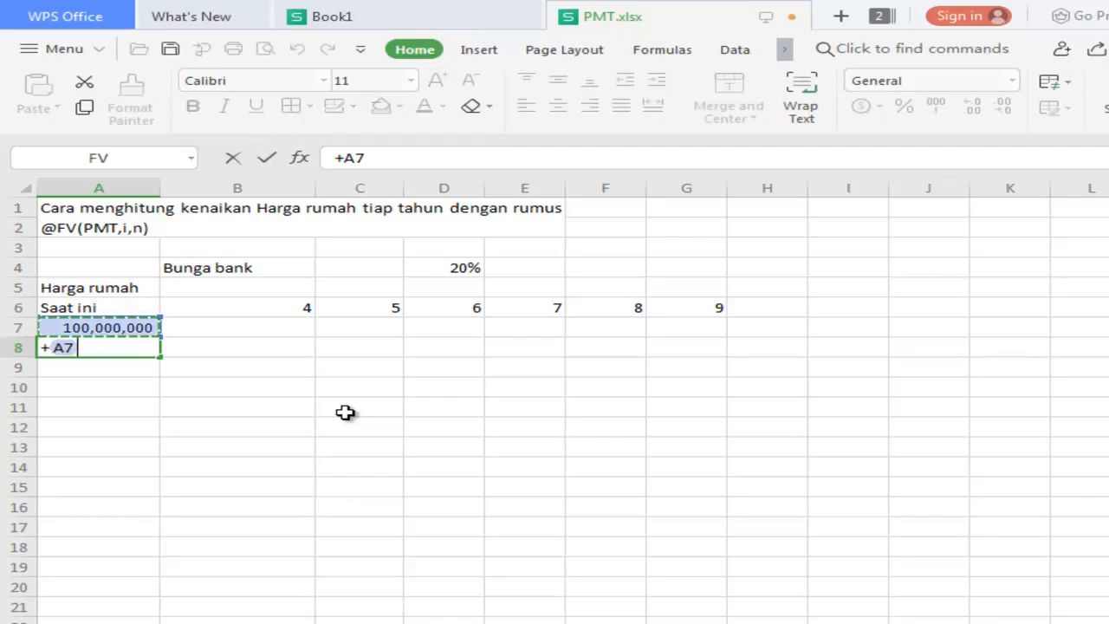
text(+)
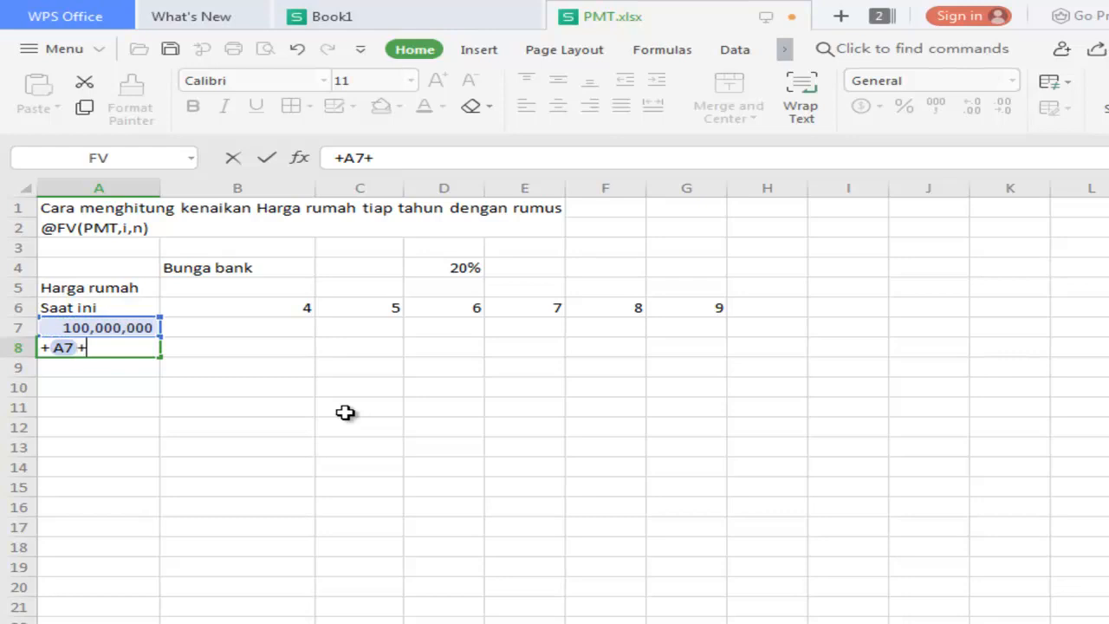
text(25000000)
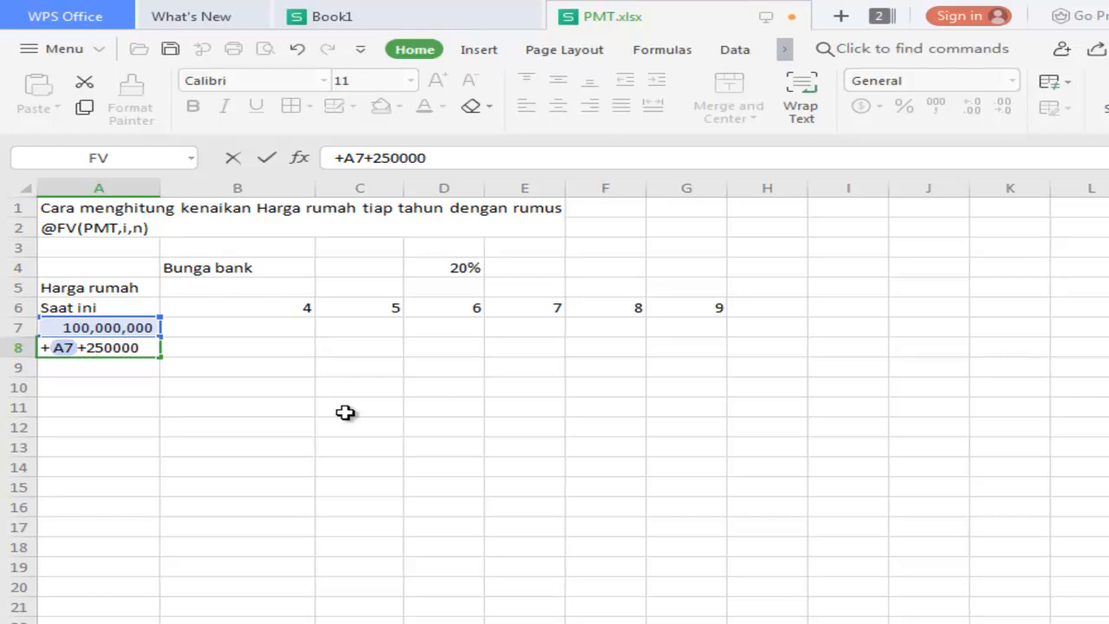
key(Return)
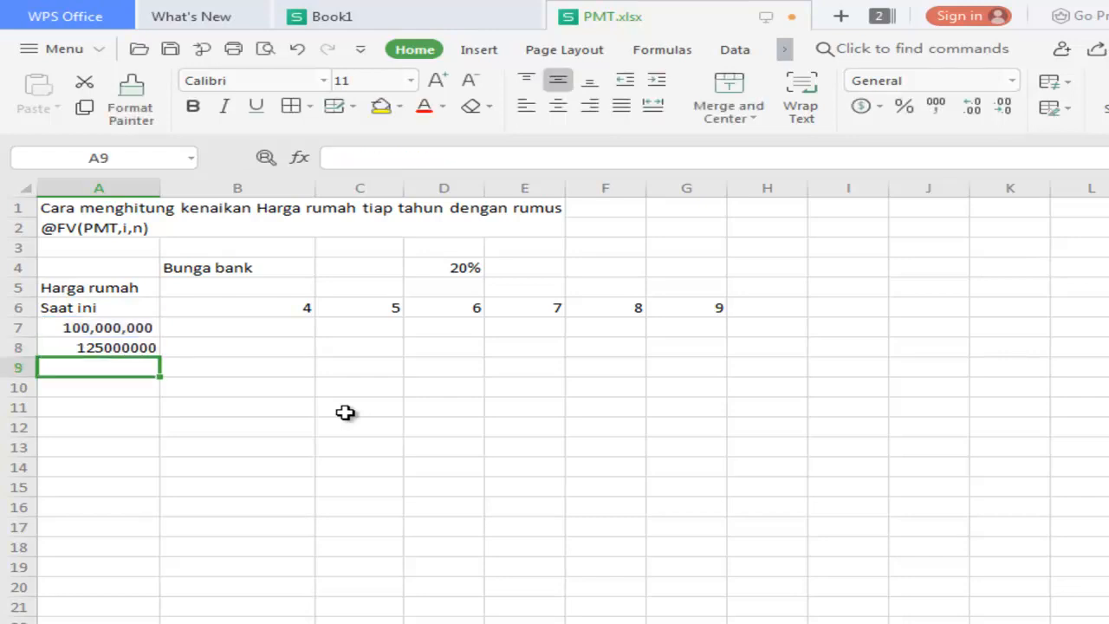
Step: Format the price in cell A8 with thousands separators and no decimal places
click(140, 349)
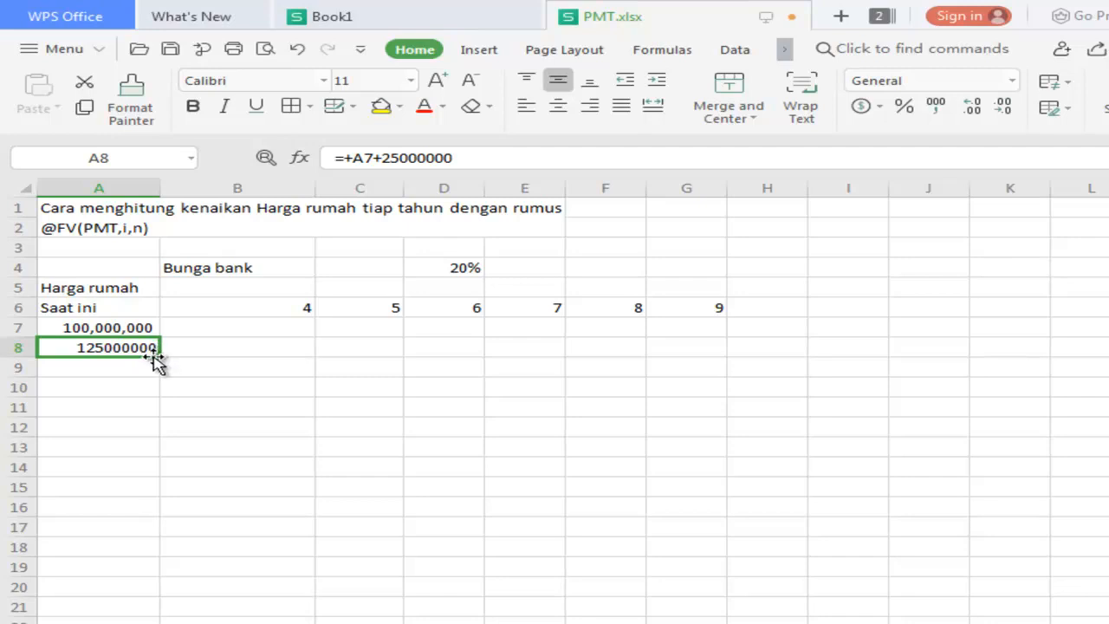
click(940, 113)
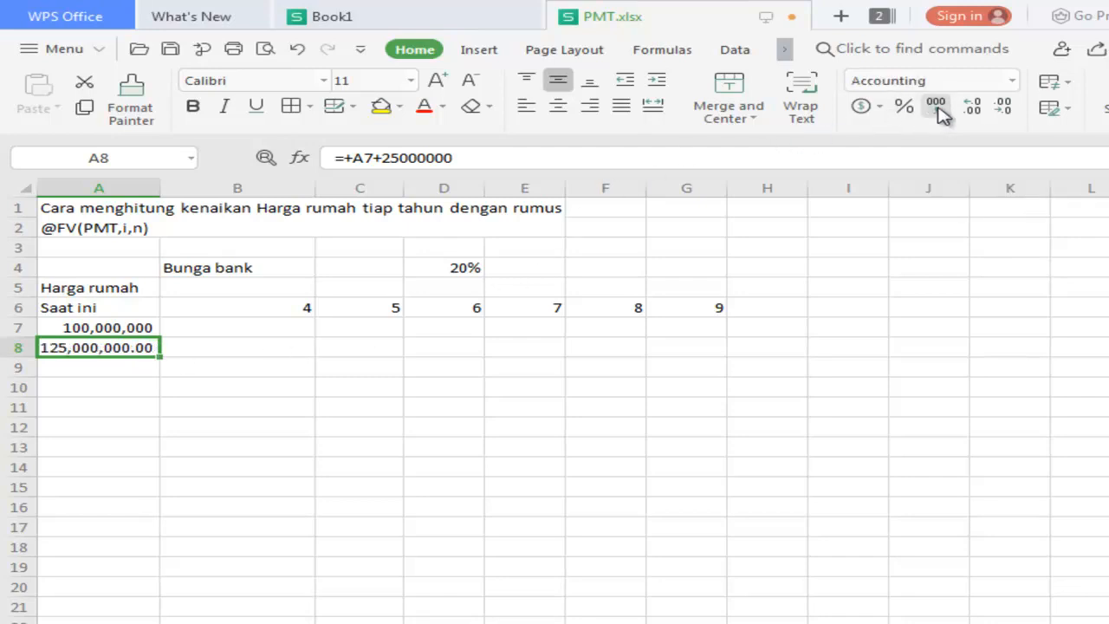
click(1002, 109)
click(1003, 108)
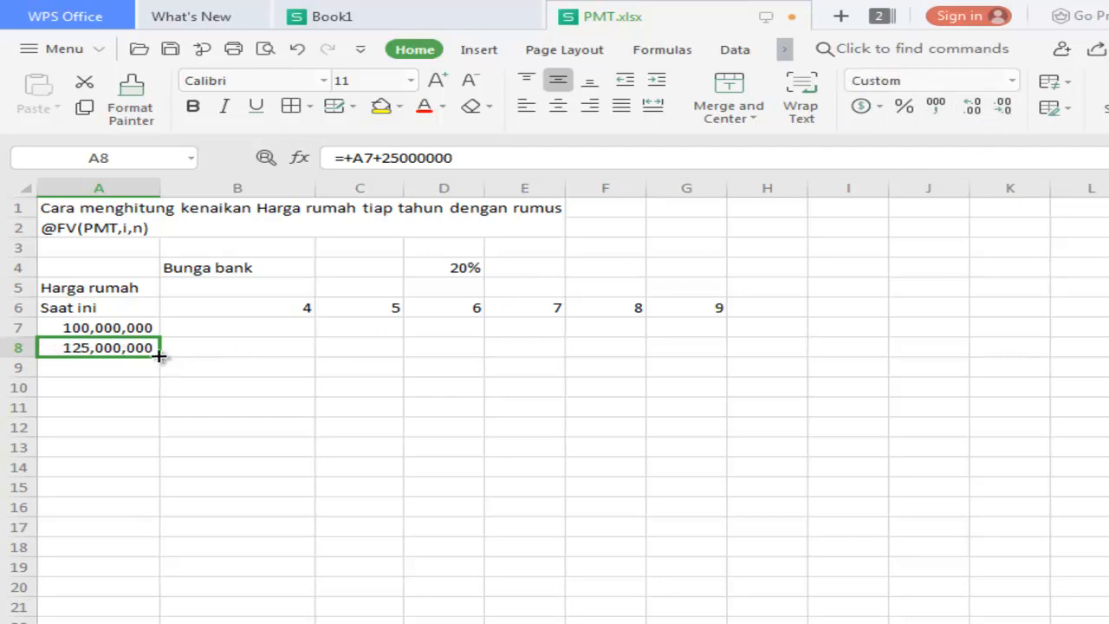
Step: Fill the house price formula from A8 down column A through cell A19
drag(159, 356, 148, 553)
click(277, 525)
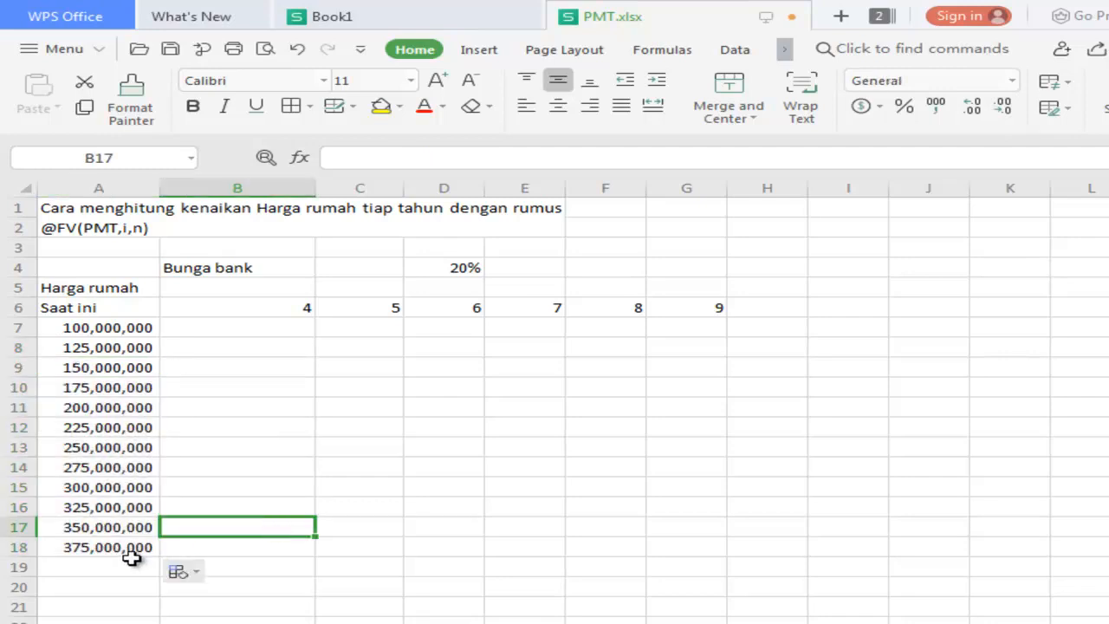
click(131, 552)
drag(162, 556, 163, 568)
click(280, 547)
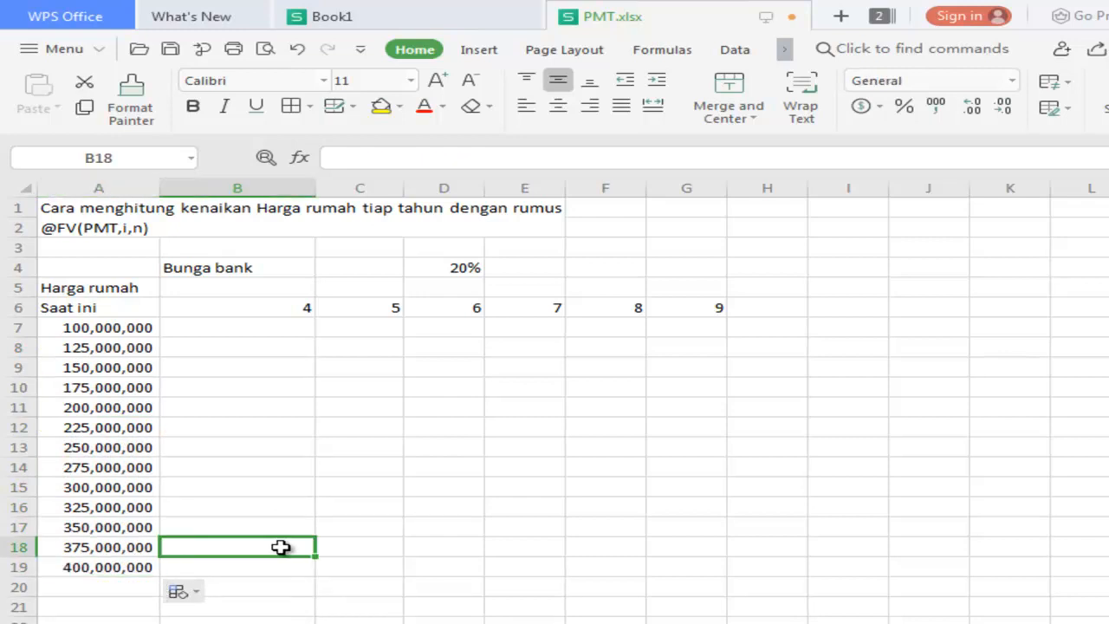
Step: Insert the FV function from the Financial category into cell B7
click(215, 330)
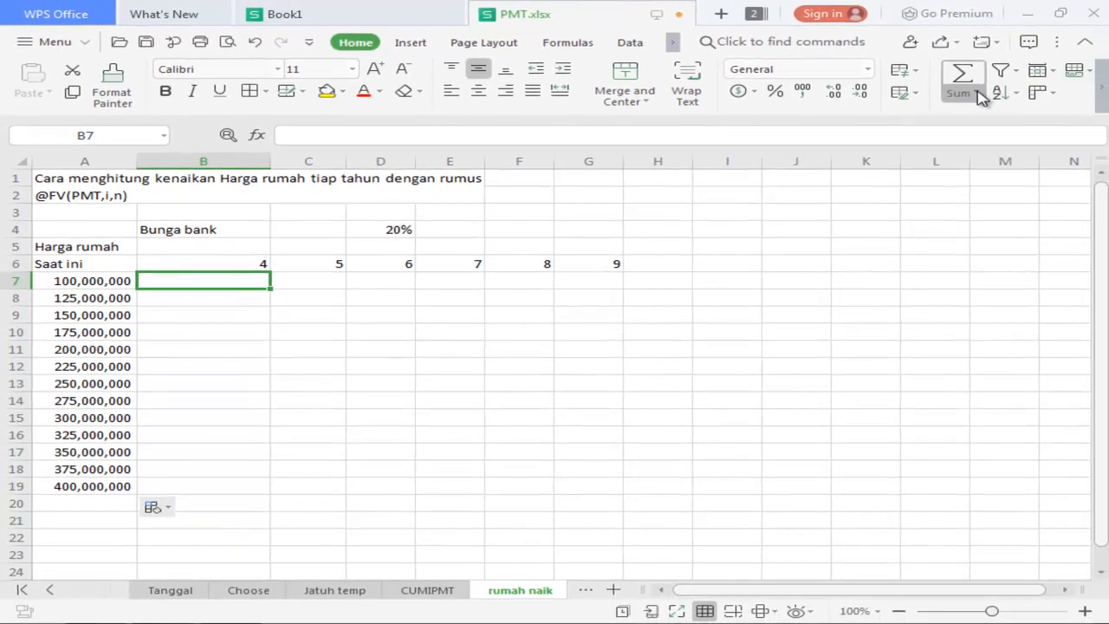
key(shift+F3)
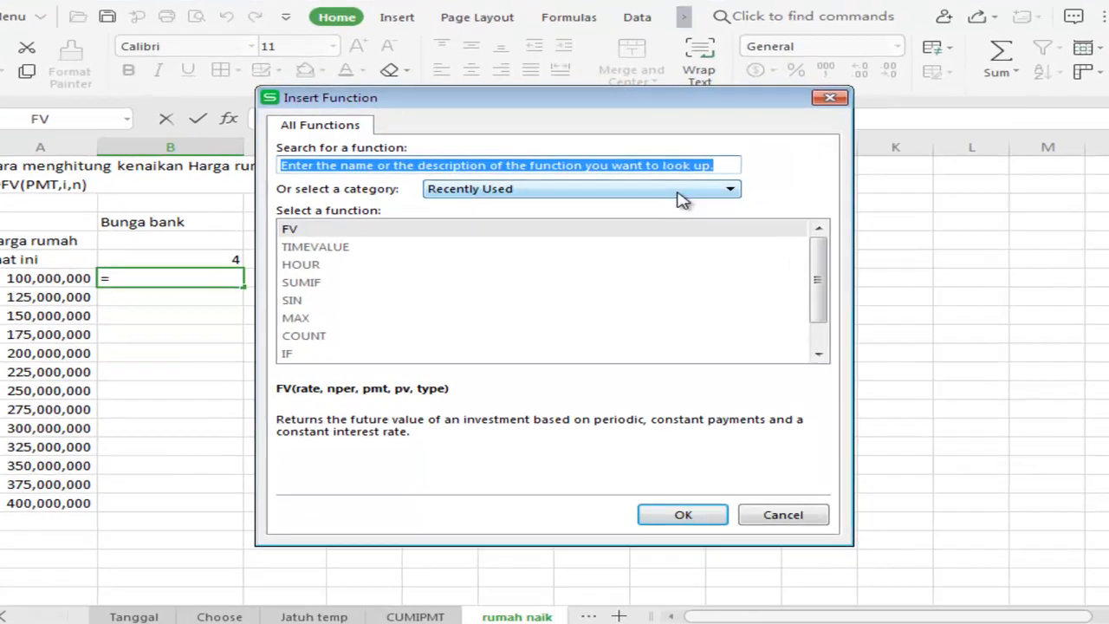
click(682, 199)
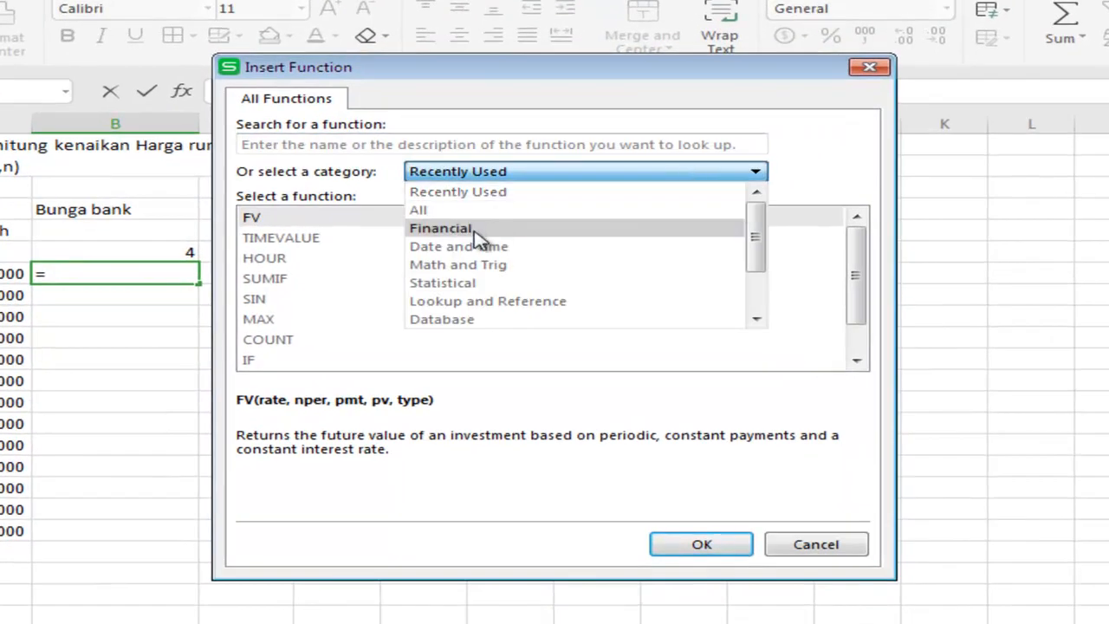
click(474, 231)
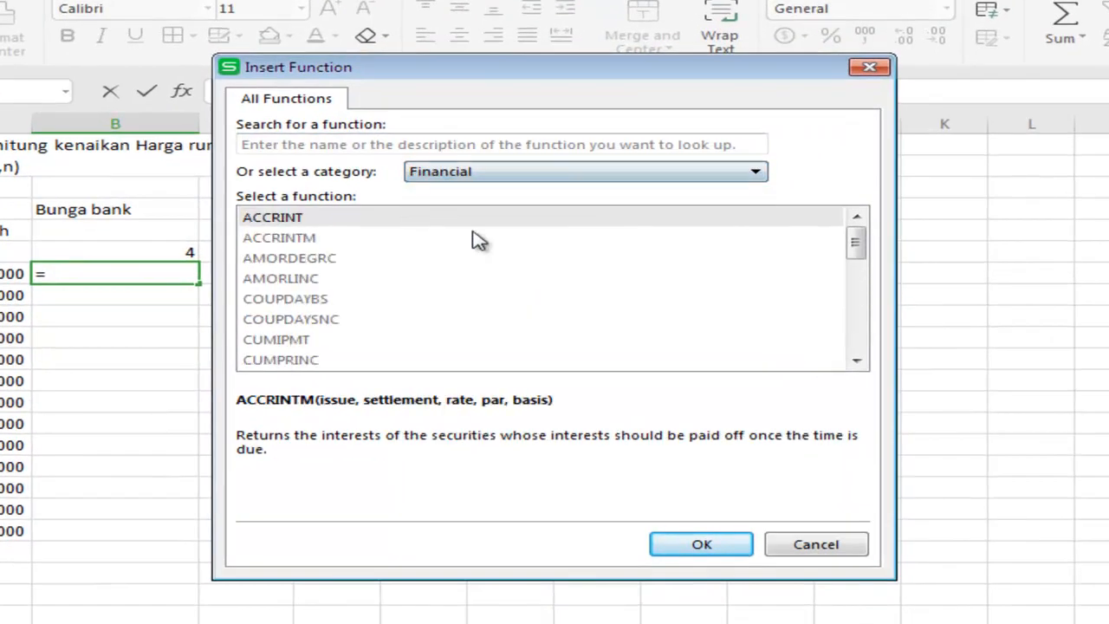
click(550, 174)
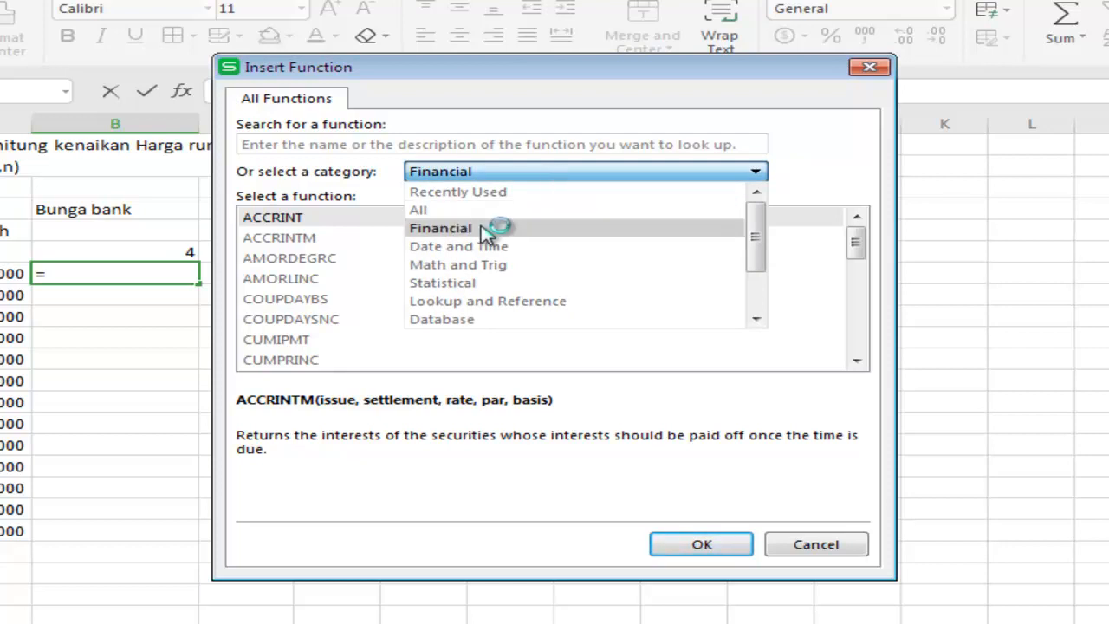
click(485, 231)
mouse_move(851, 250)
mouse_down()
mouse_move(859, 246)
mouse_move(859, 270)
mouse_up()
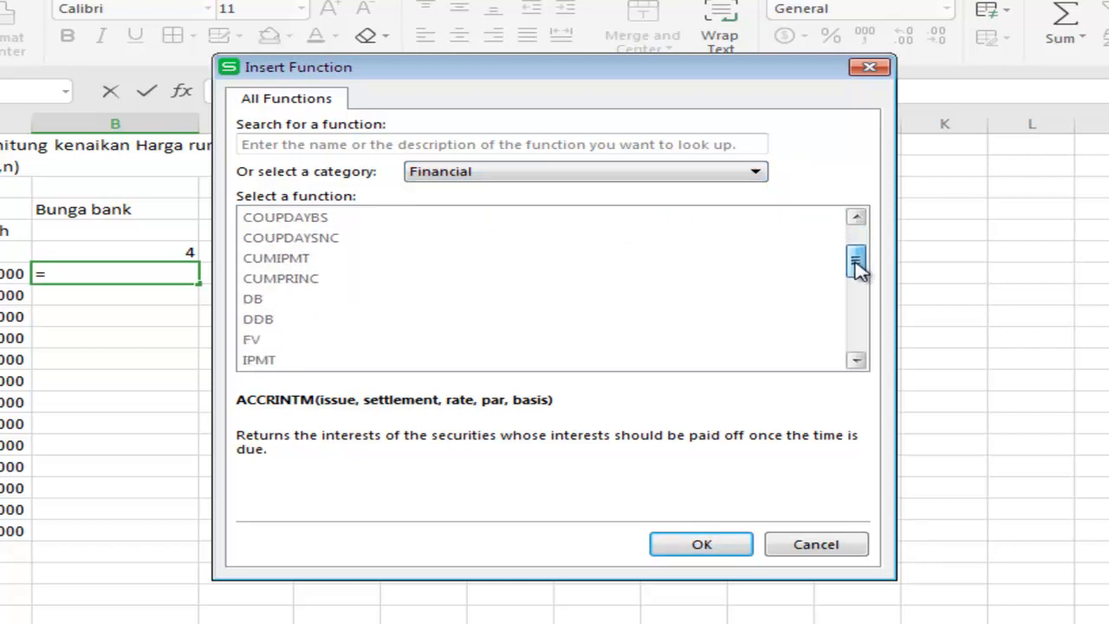
click(263, 342)
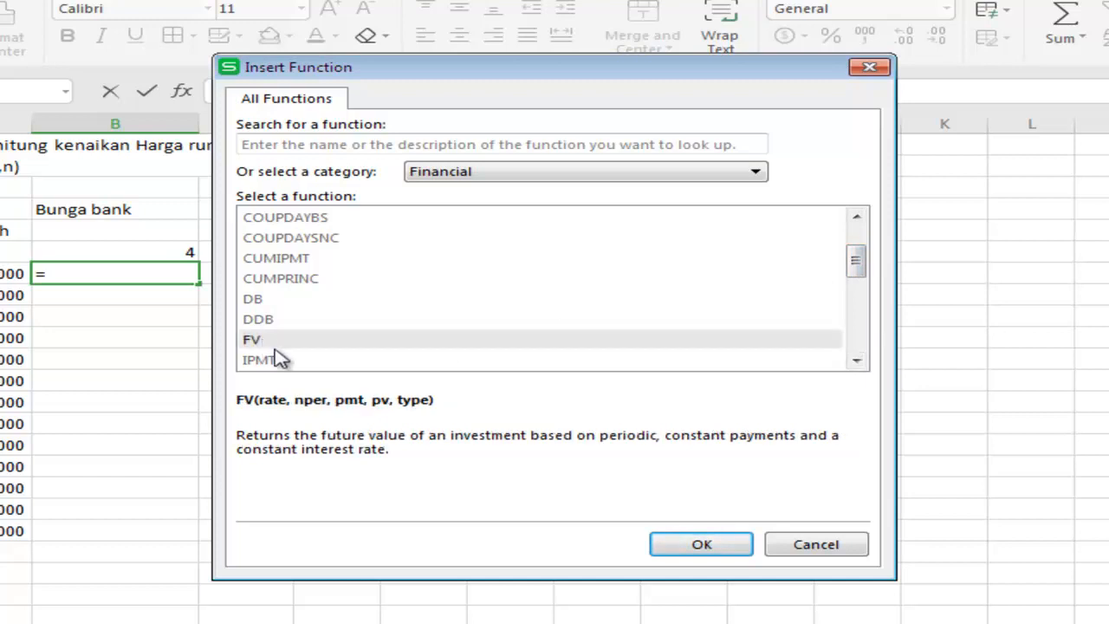
click(700, 544)
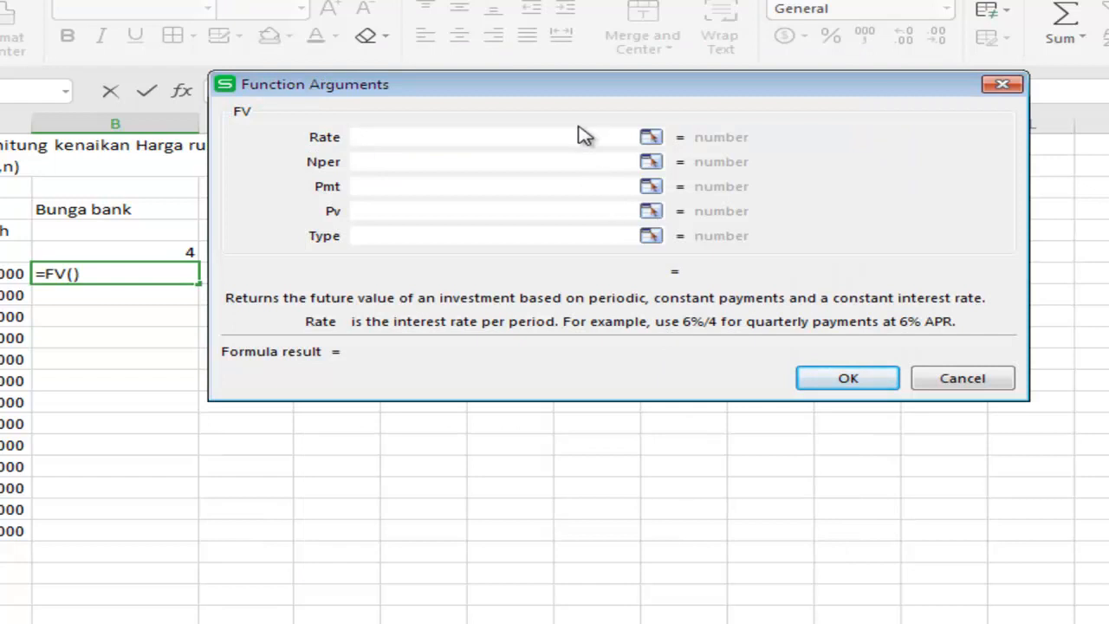
Step: Fill in the FV arguments for cell B7 with Rate D4, Nper B6 and Pv A7, leaving Pmt and Type empty
drag(585, 95, 630, 320)
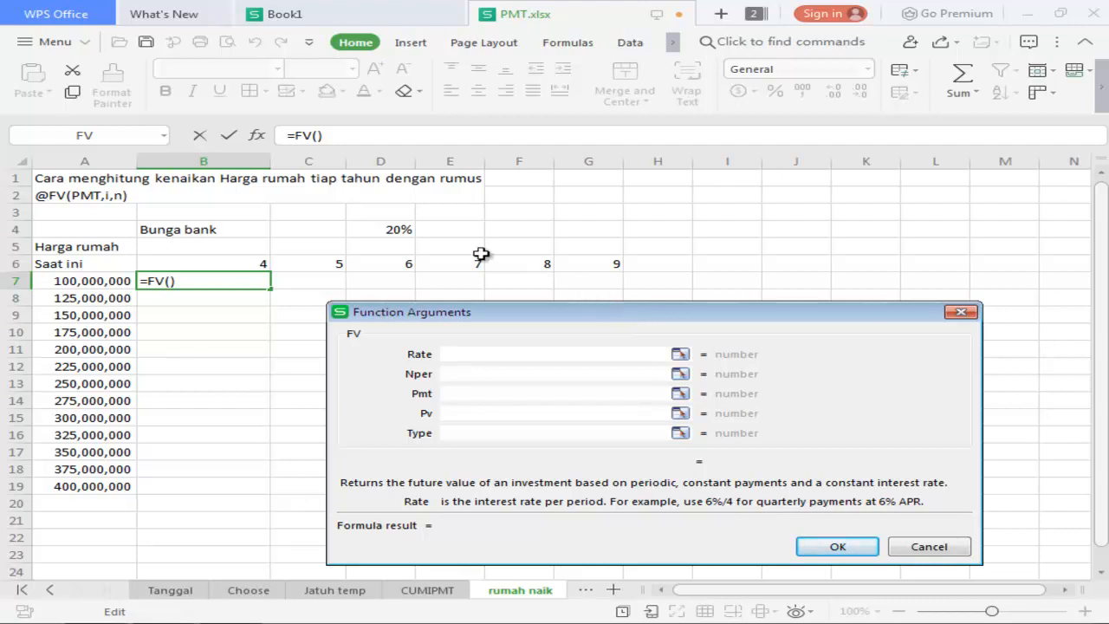
click(391, 230)
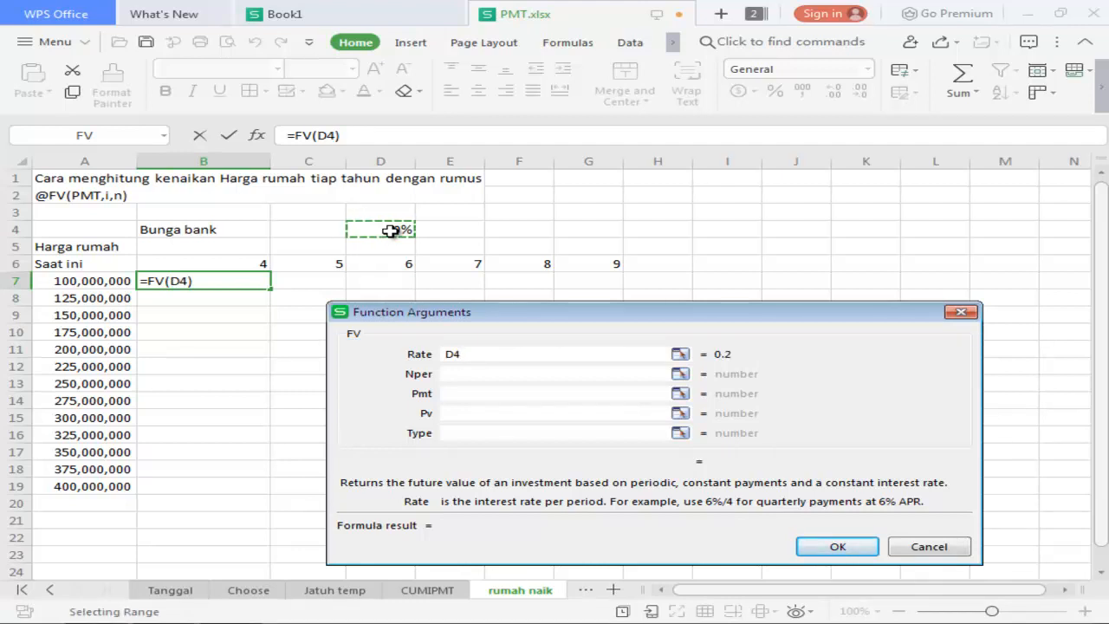
click(445, 374)
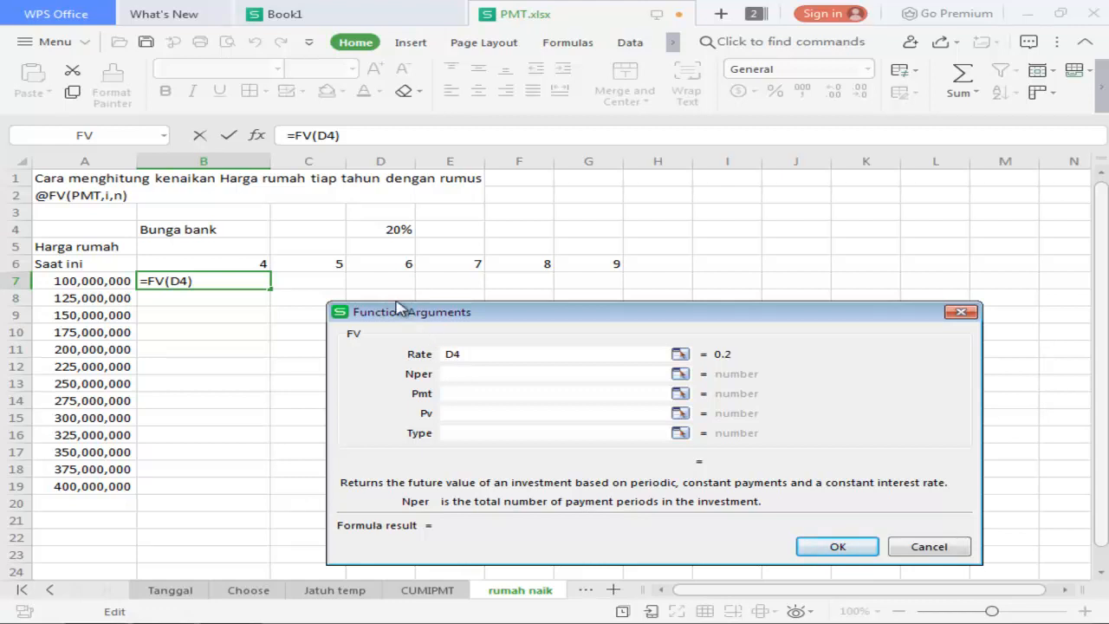
click(234, 264)
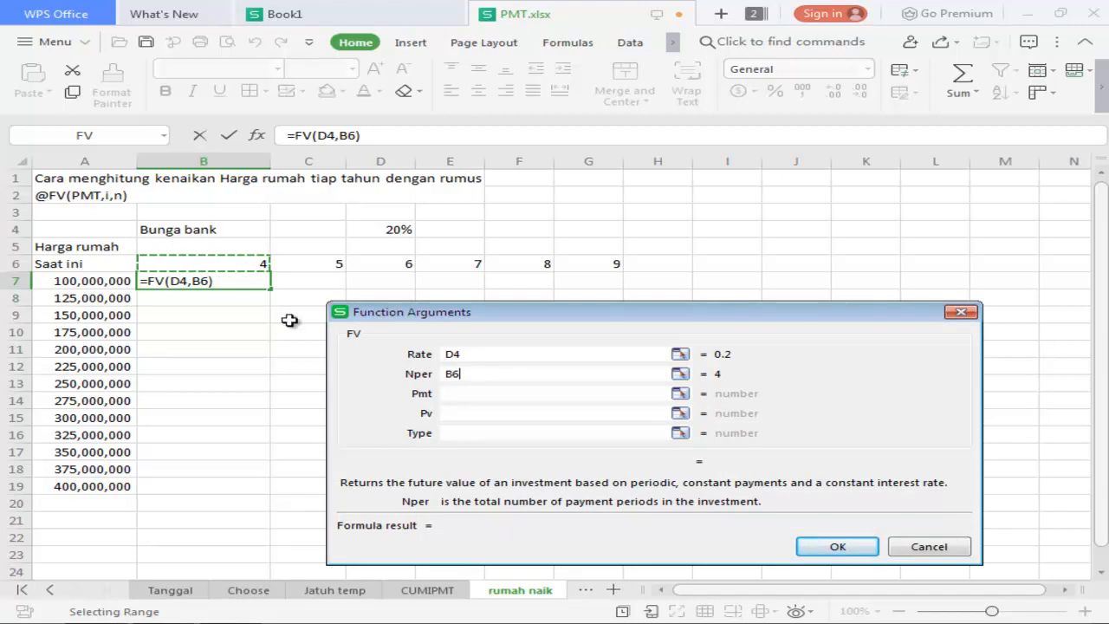
click(487, 413)
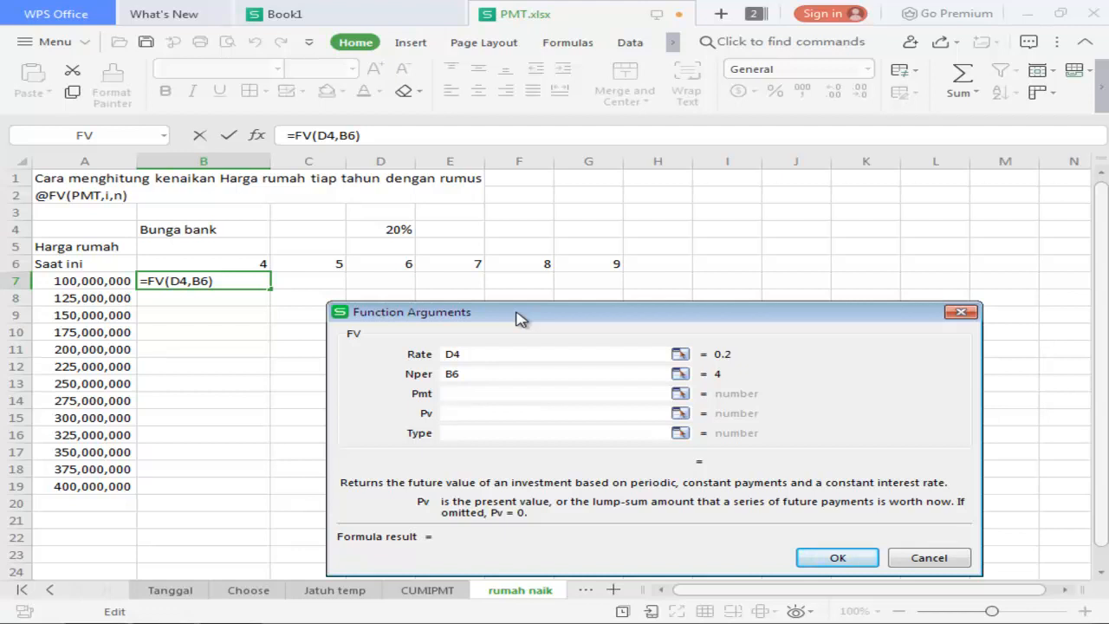
click(106, 285)
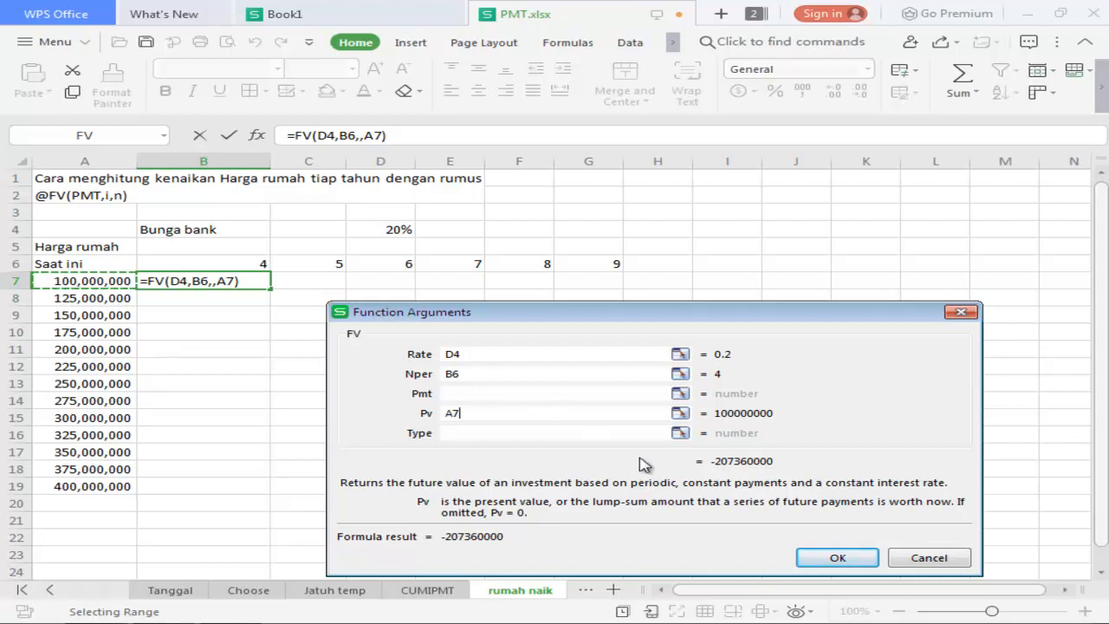
click(836, 557)
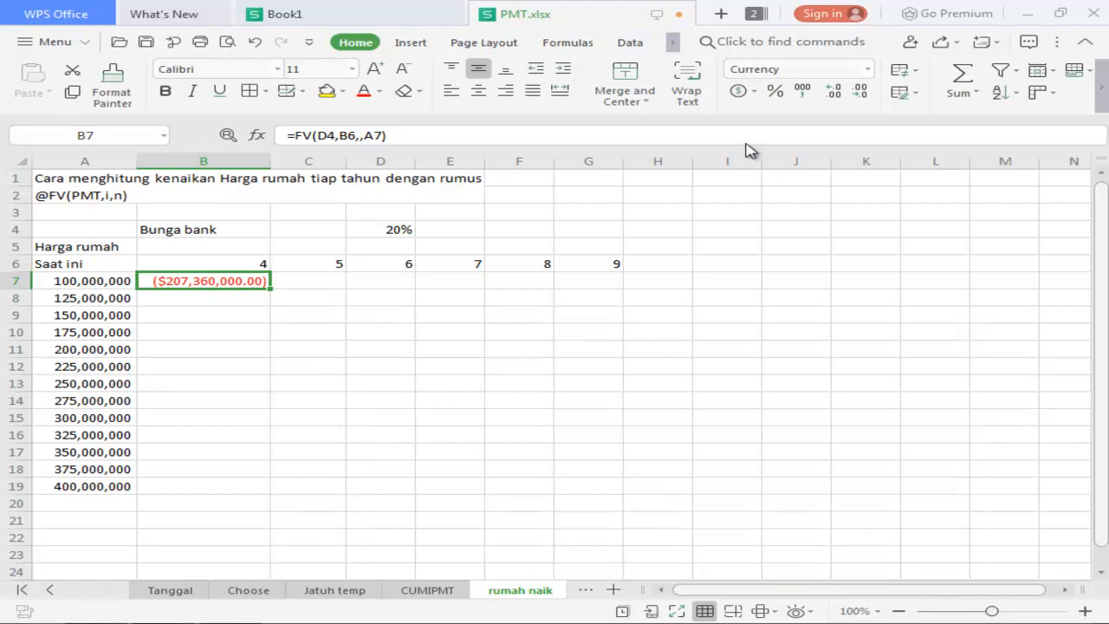
Step: Format the future value in cell B7 with thousands separators and no decimal places
click(803, 93)
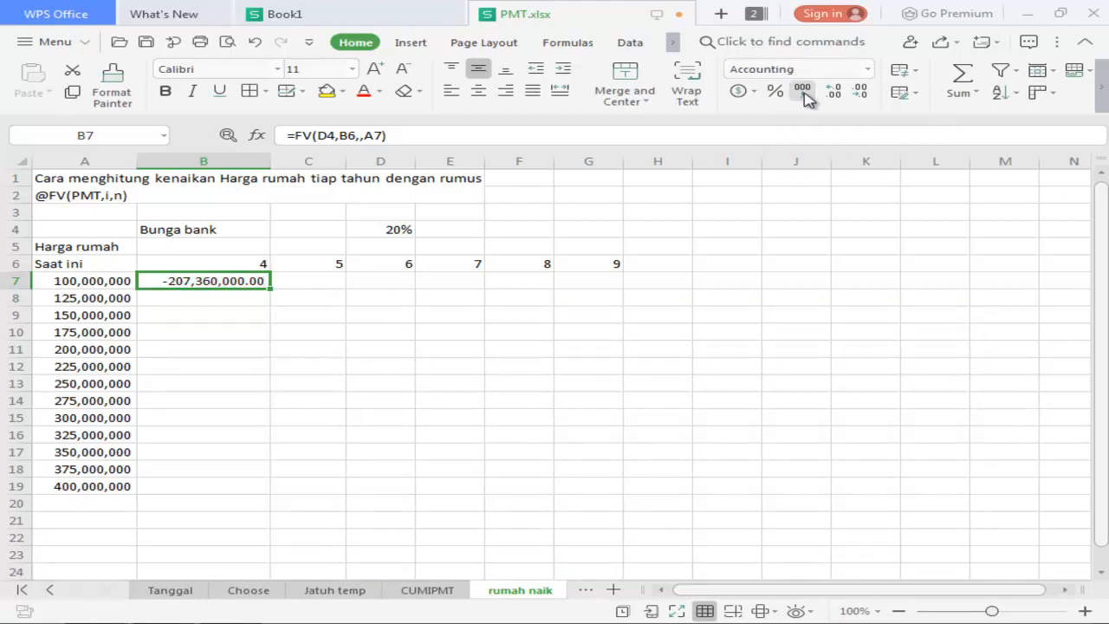
click(861, 94)
click(861, 94)
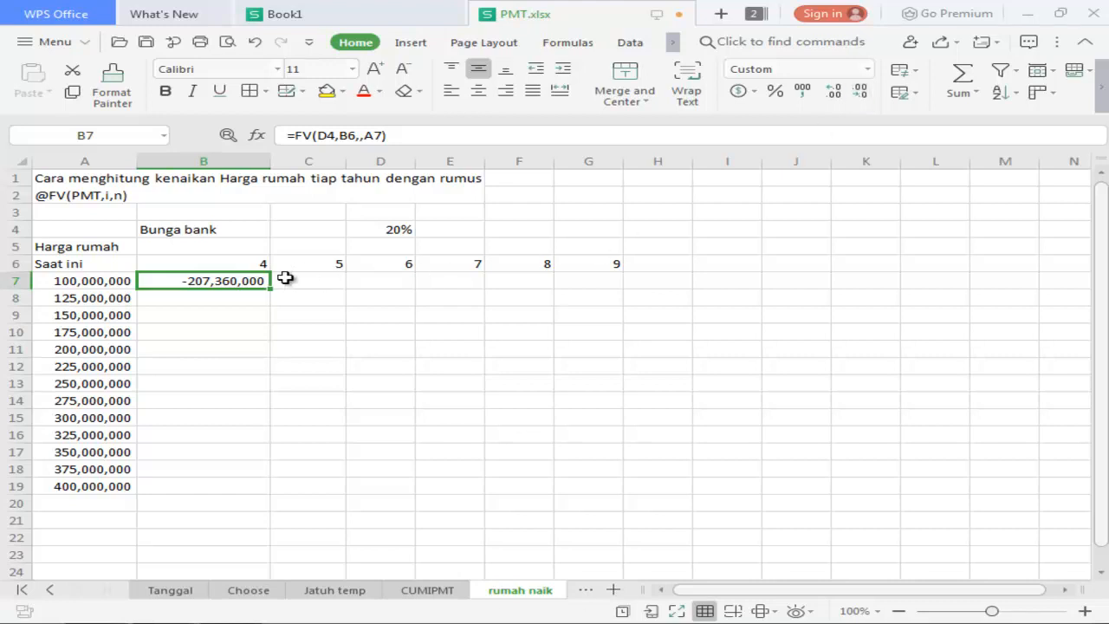
Step: Try to copy the FV formula from cell B7 into the range B7:C15
click(74, 94)
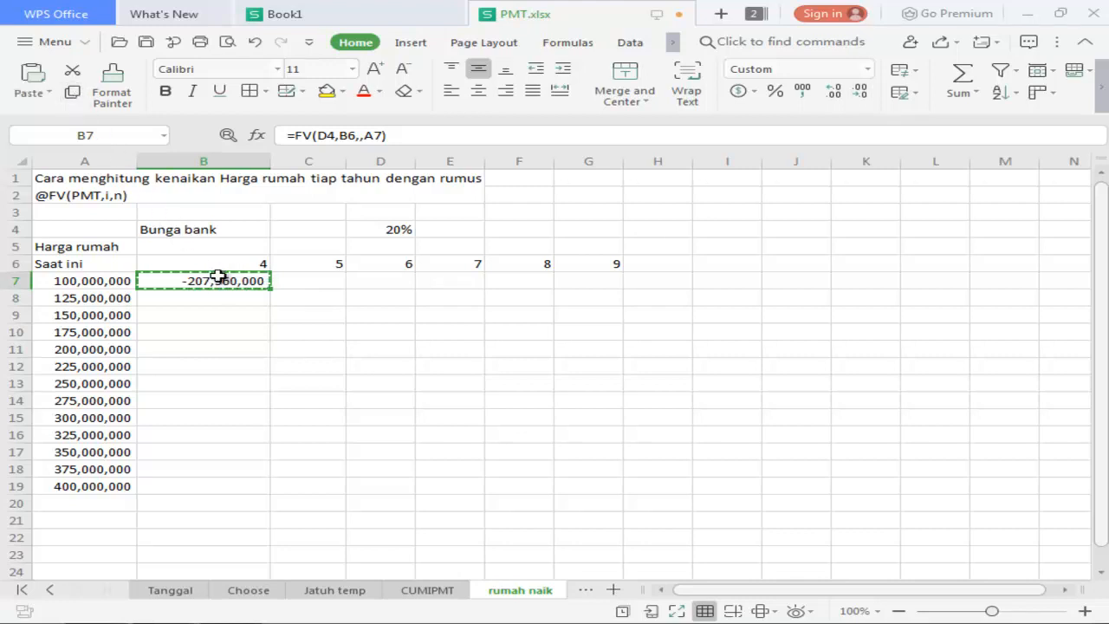
drag(219, 283, 293, 425)
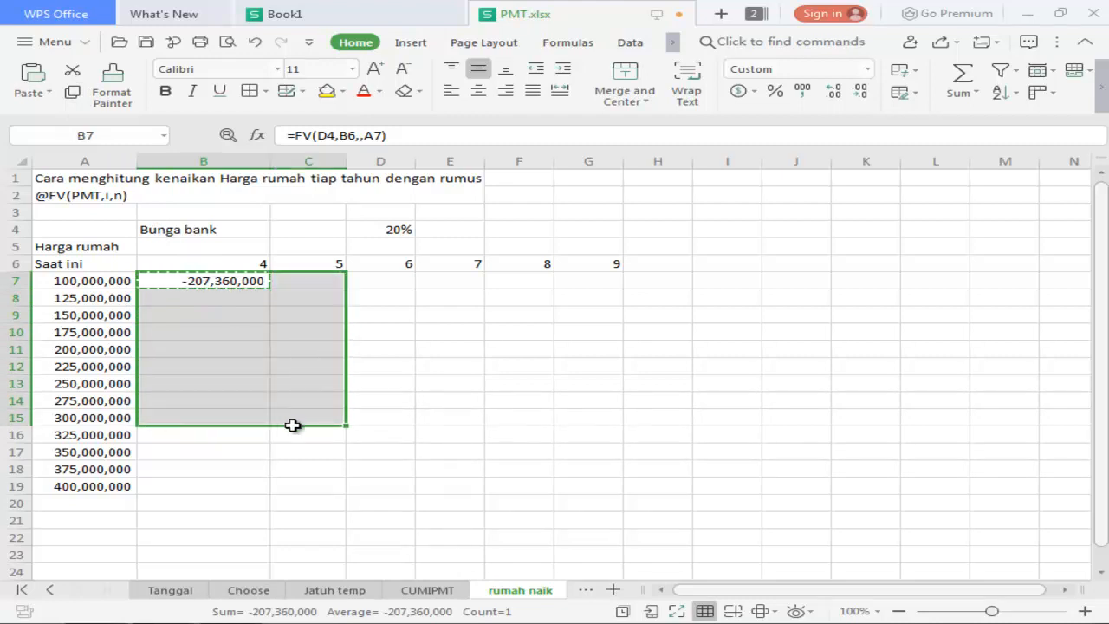
click(36, 78)
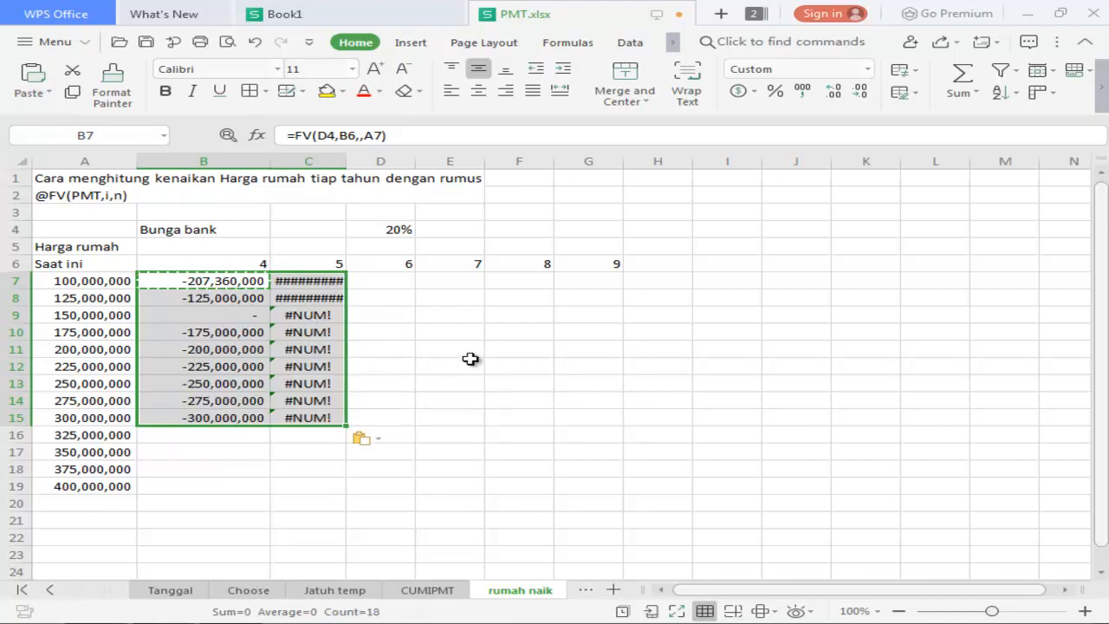
Step: Clear the pasted formulas from the range B8:C15 and from cell C7
drag(253, 300, 343, 426)
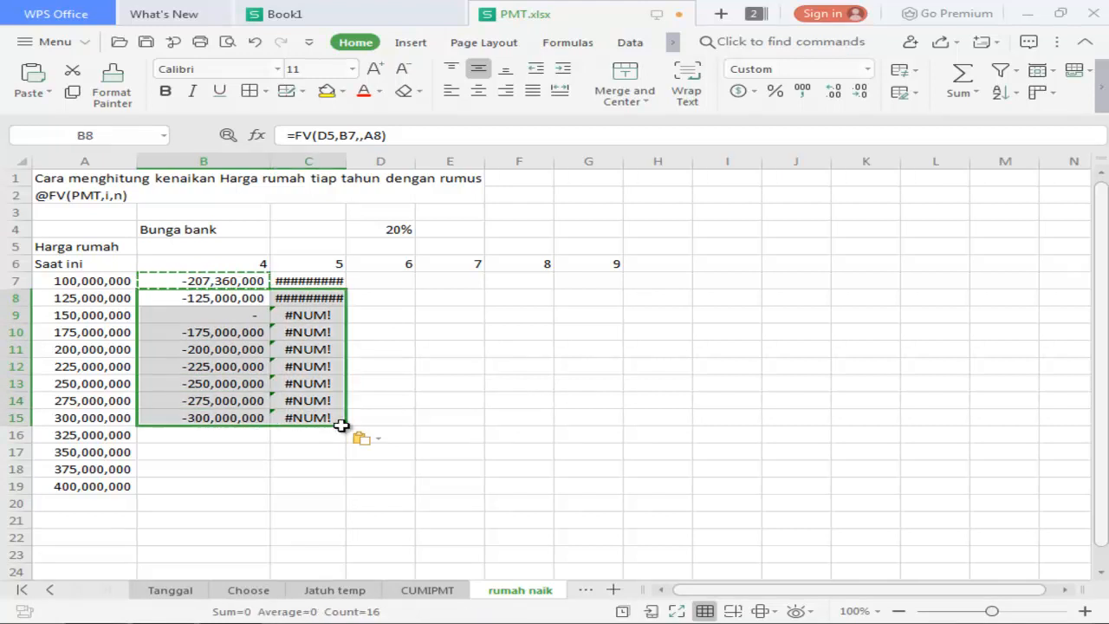
key(Delete)
click(321, 283)
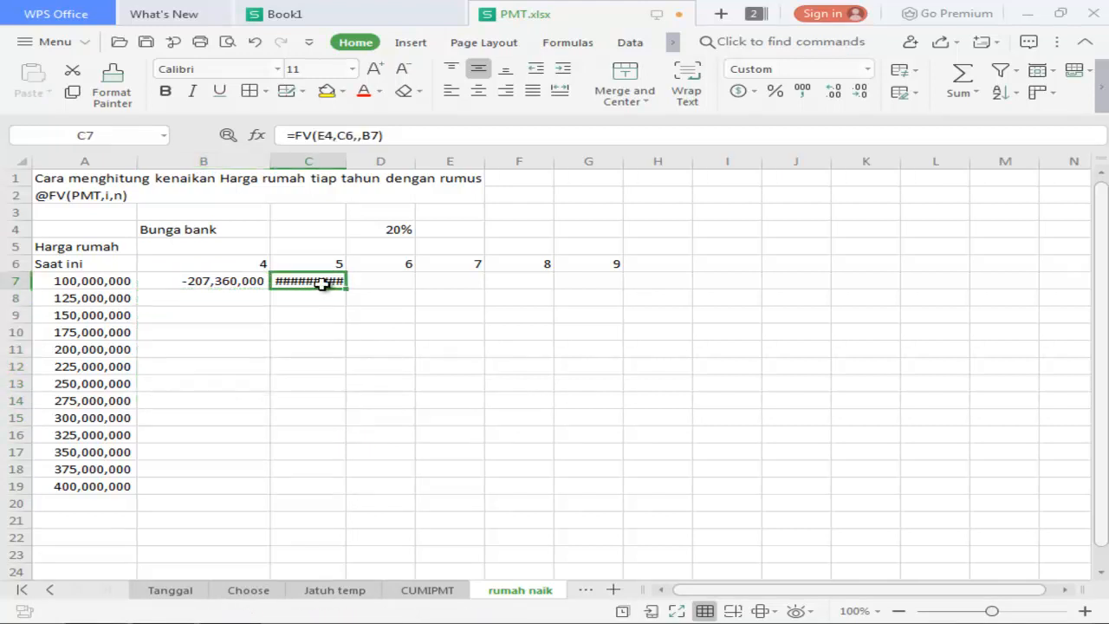
key(Delete)
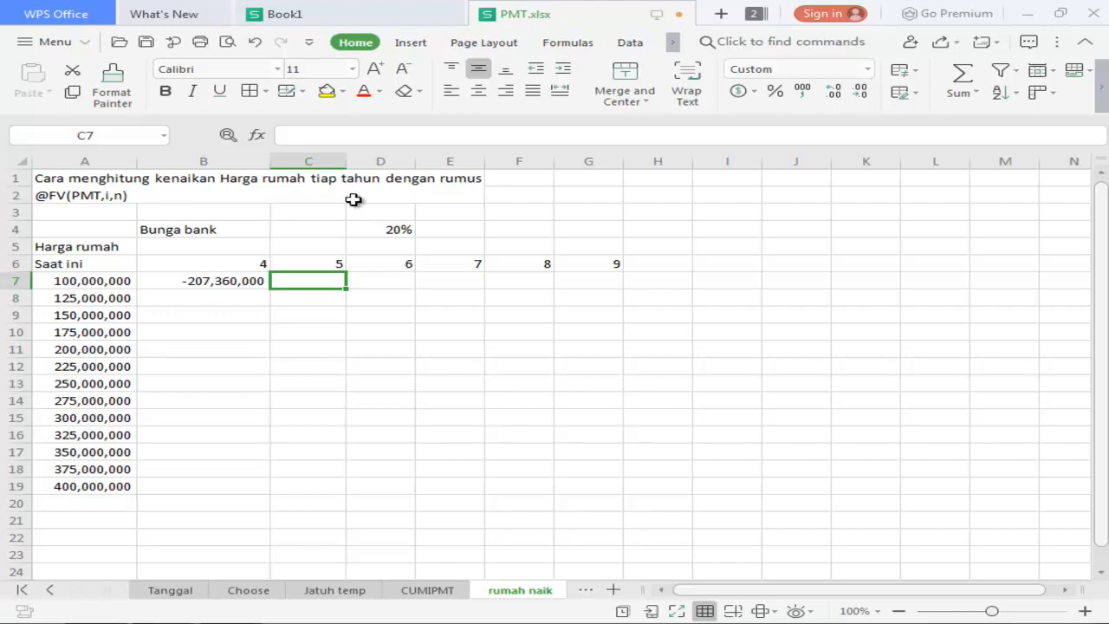
Step: Widen columns C through G to make room for the future price values
drag(350, 162, 374, 164)
click(430, 275)
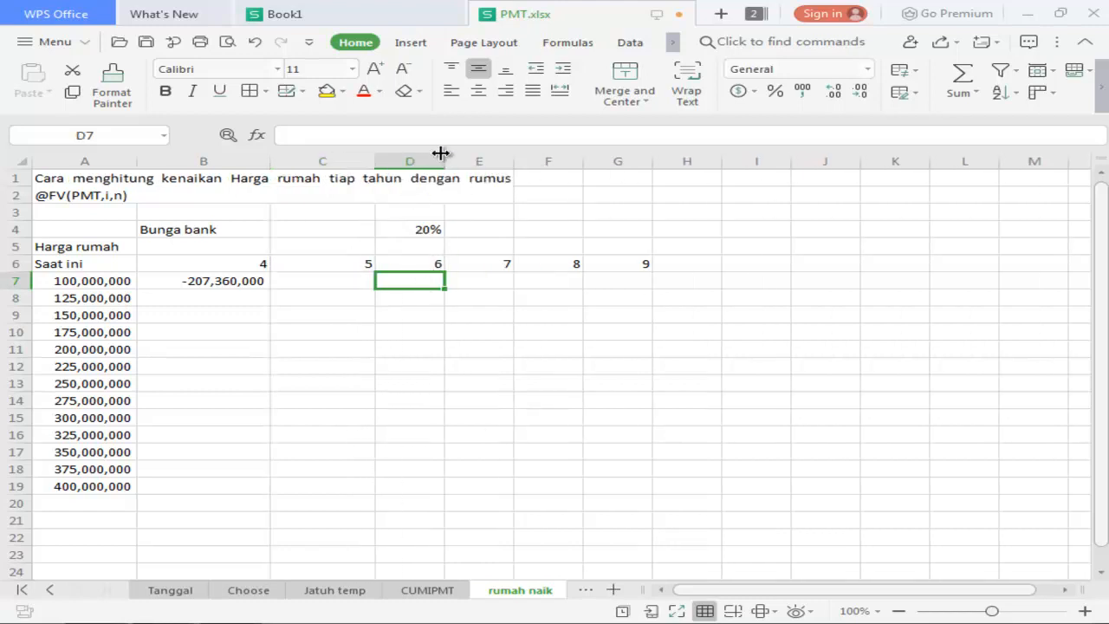
drag(442, 161, 492, 170)
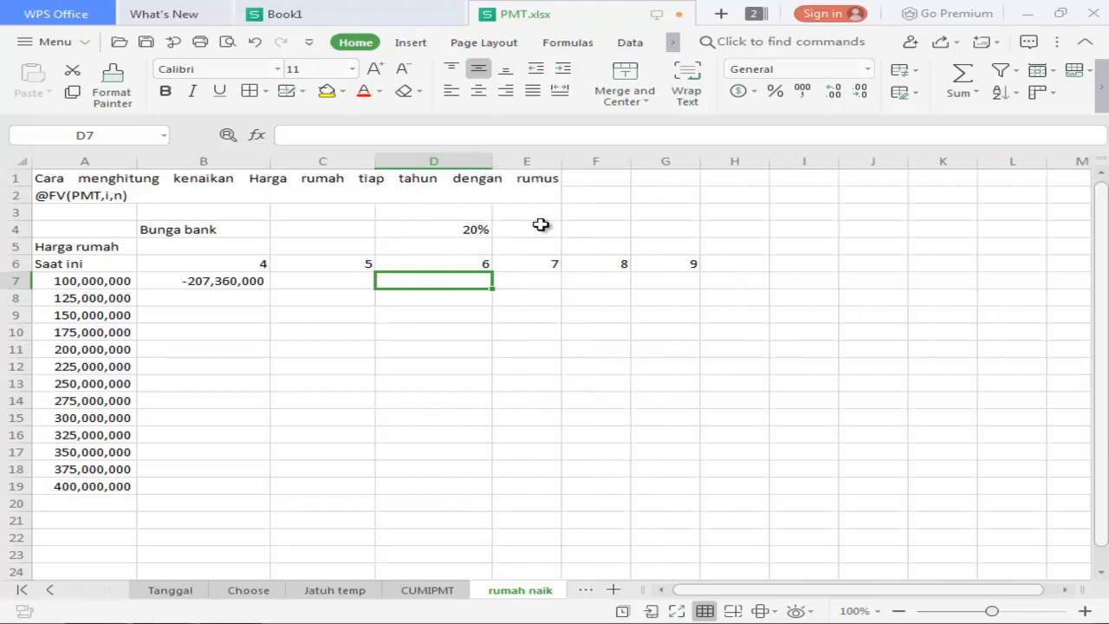
click(549, 274)
drag(561, 161, 598, 166)
click(662, 278)
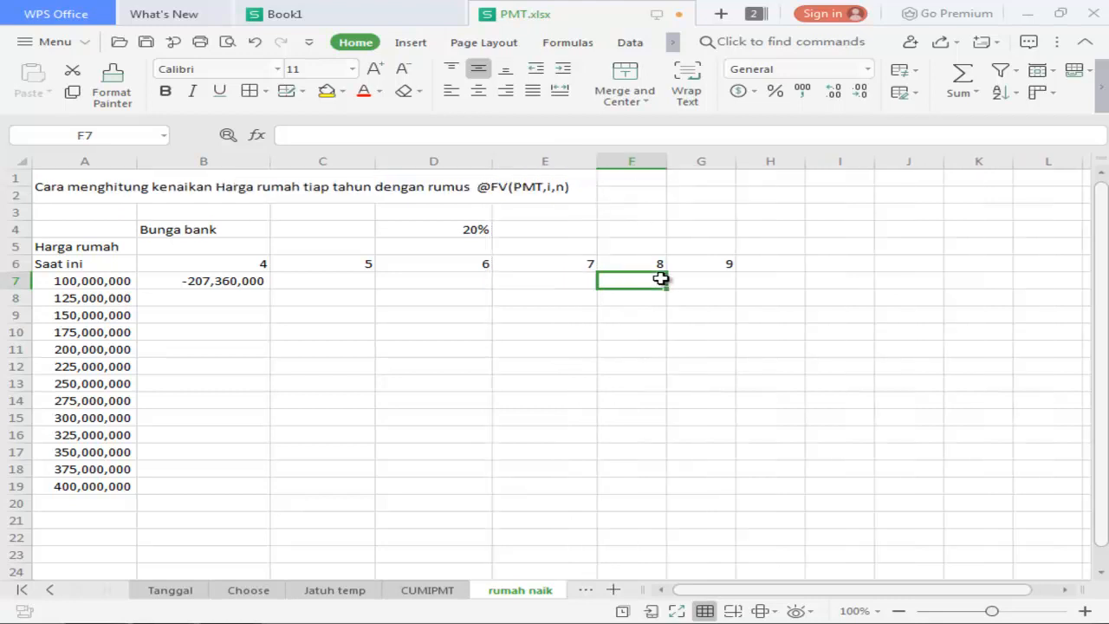
drag(667, 163, 698, 161)
click(728, 280)
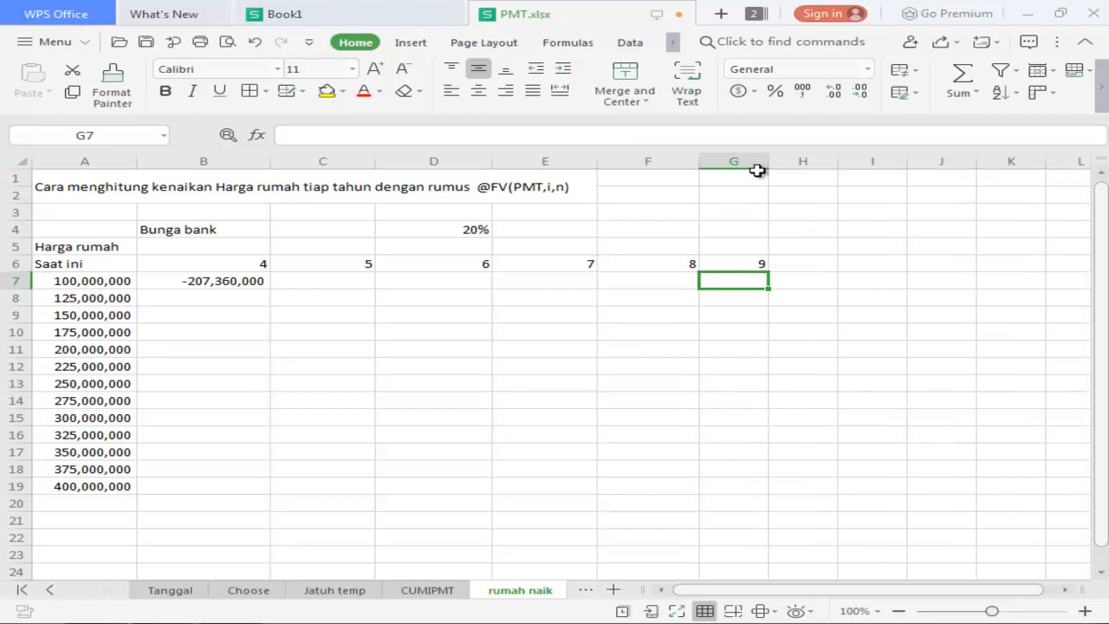
drag(770, 159, 798, 159)
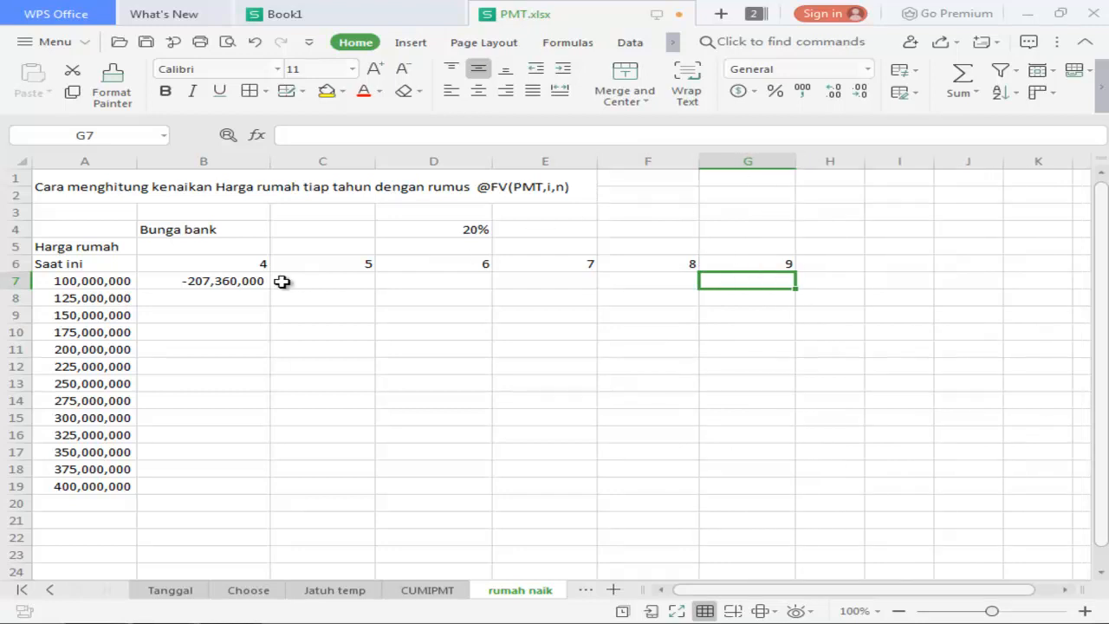
Step: Examine the FV formula in cell B7 and the year entries in cells B6 through E6
click(234, 293)
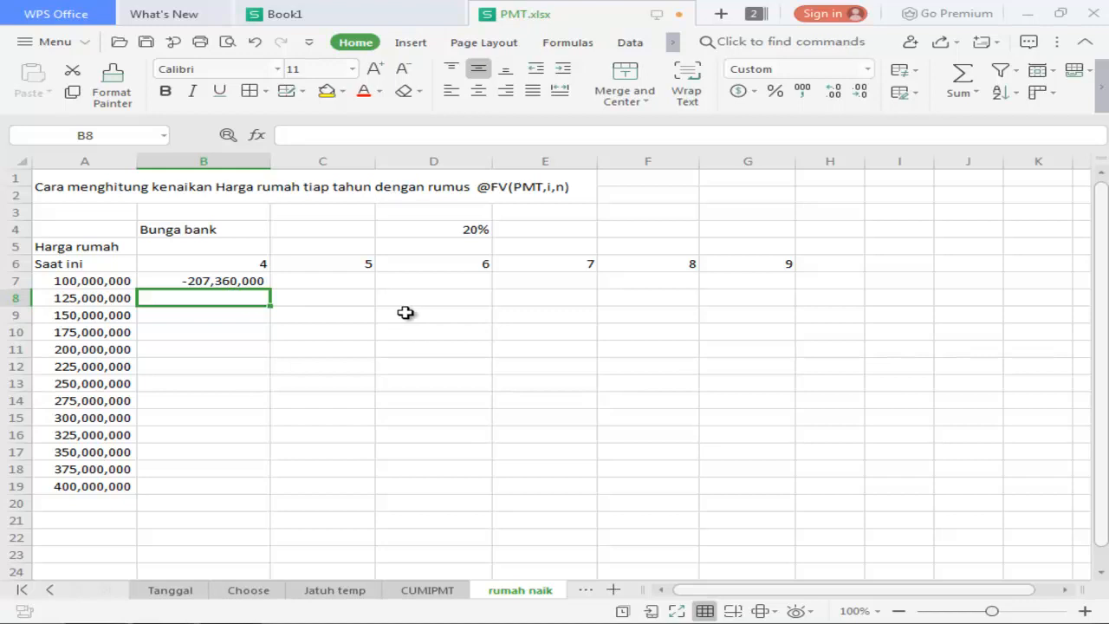
click(236, 281)
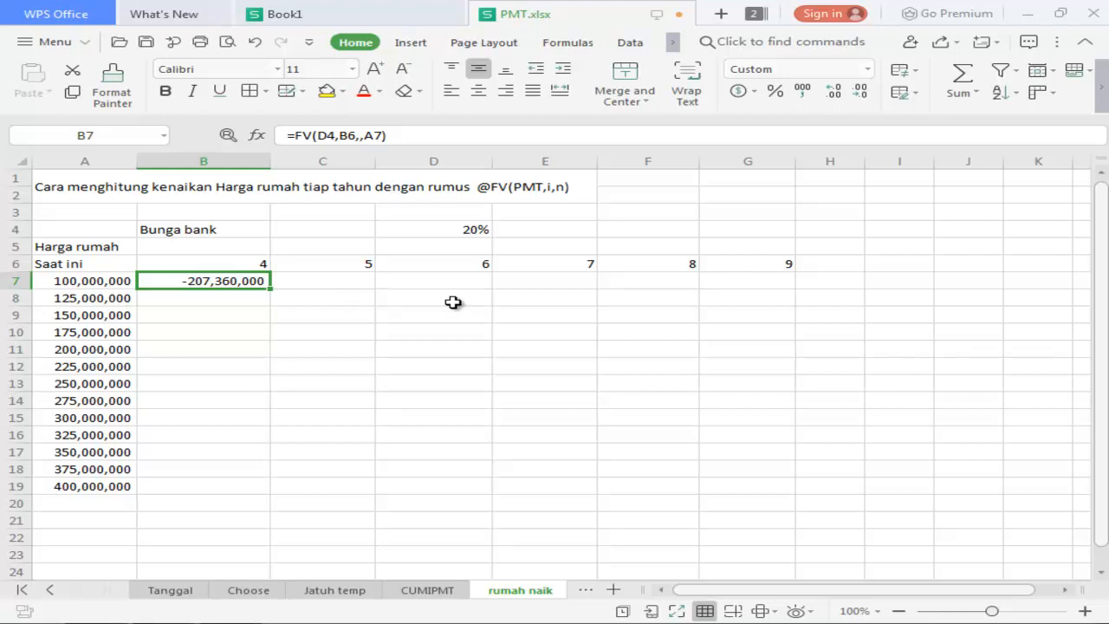
click(237, 262)
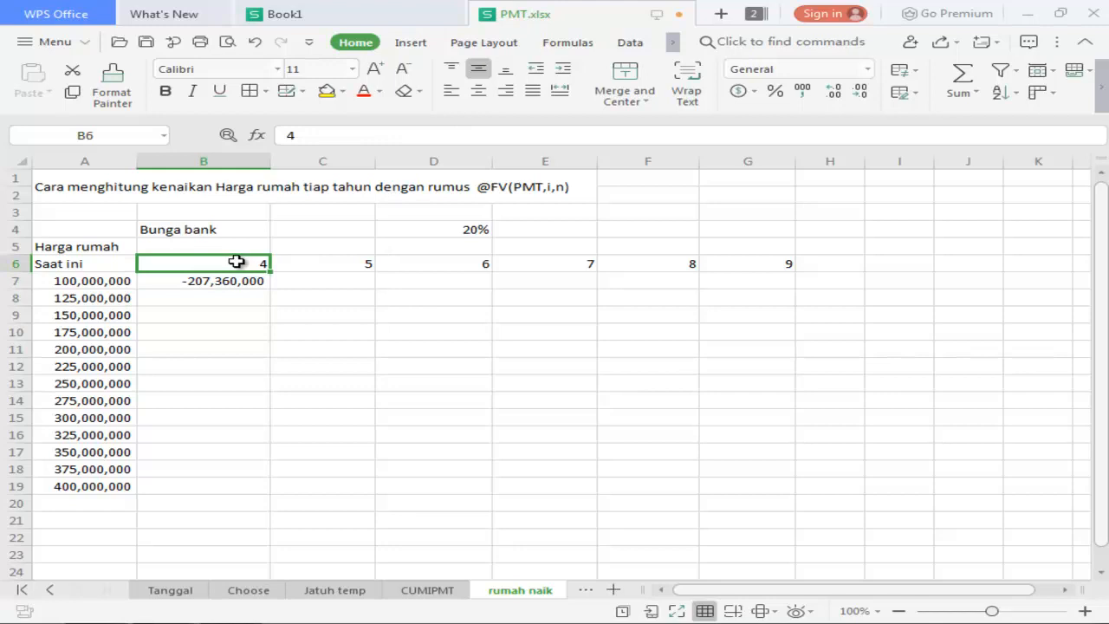
key(Right)
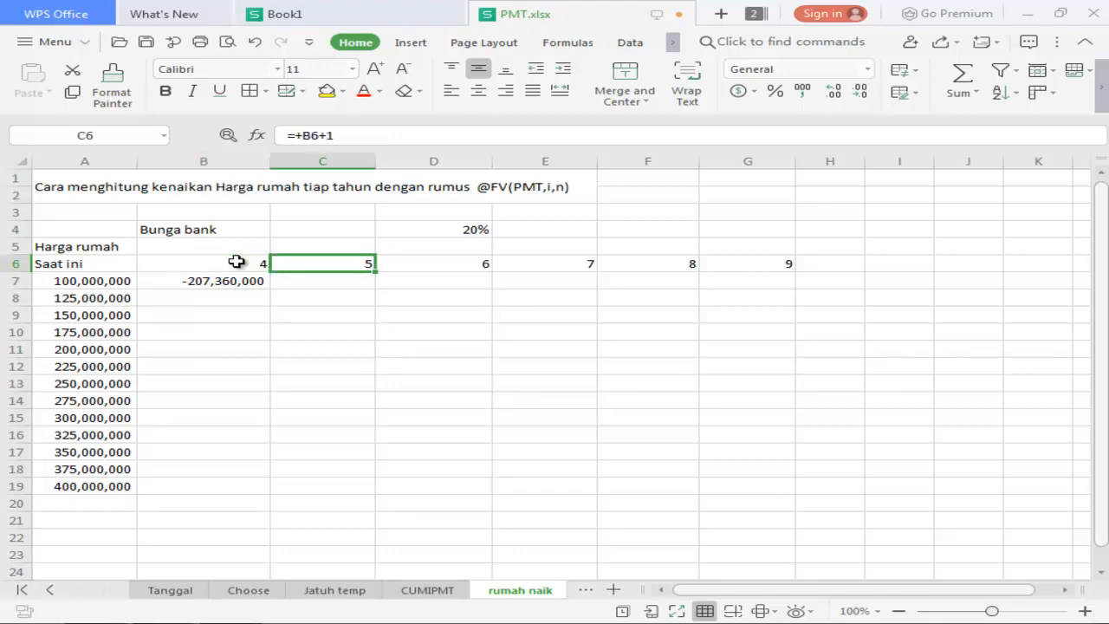
key(Right)
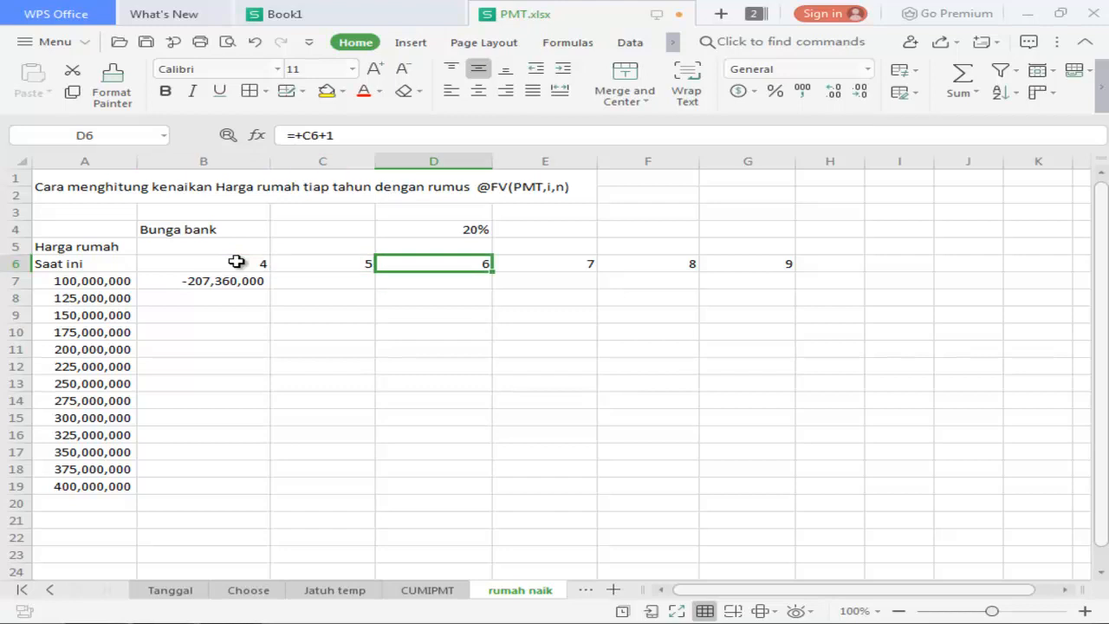
key(Right)
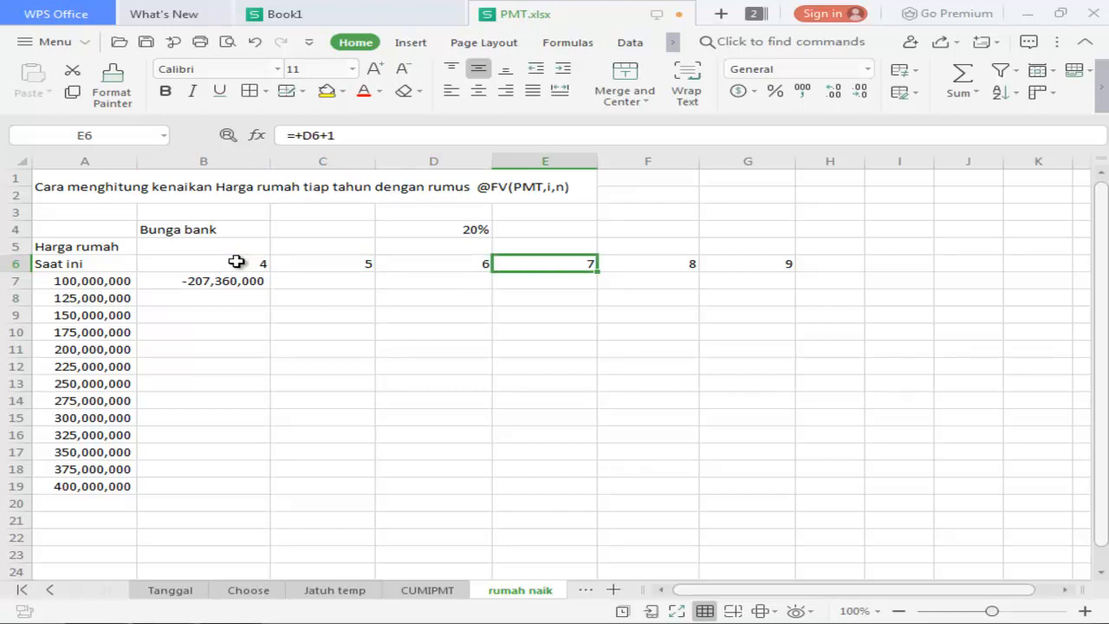
key(Left)
key(Left)
key(Left)
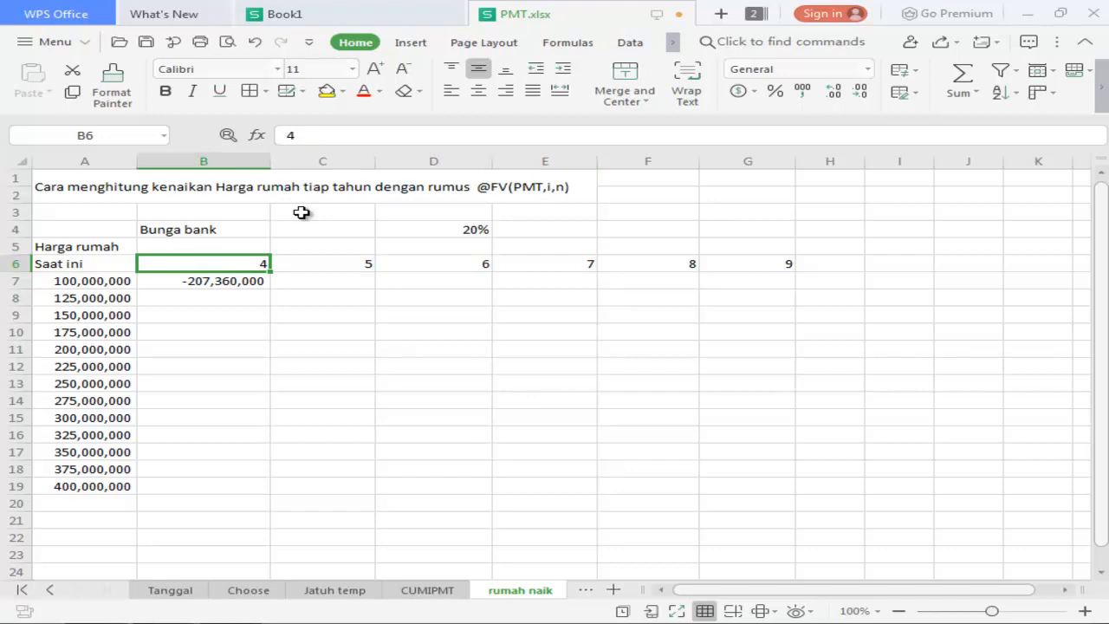
Step: Examine the year entries in row 6, the FV formula in cell B7 and the current house prices in column A
key(Right)
key(Right)
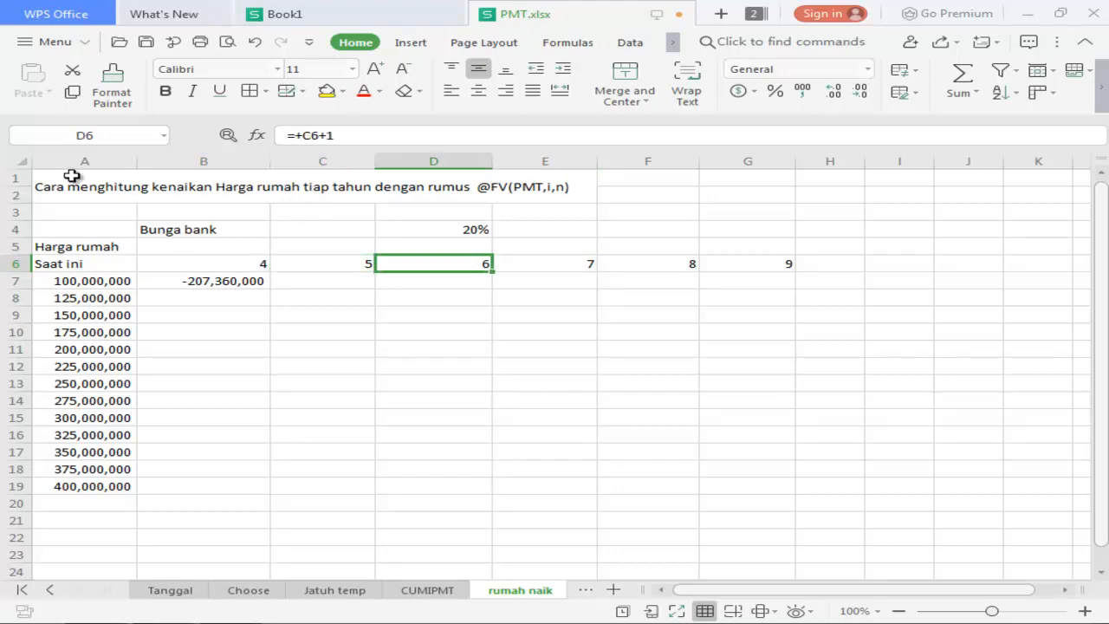
click(103, 136)
click(208, 263)
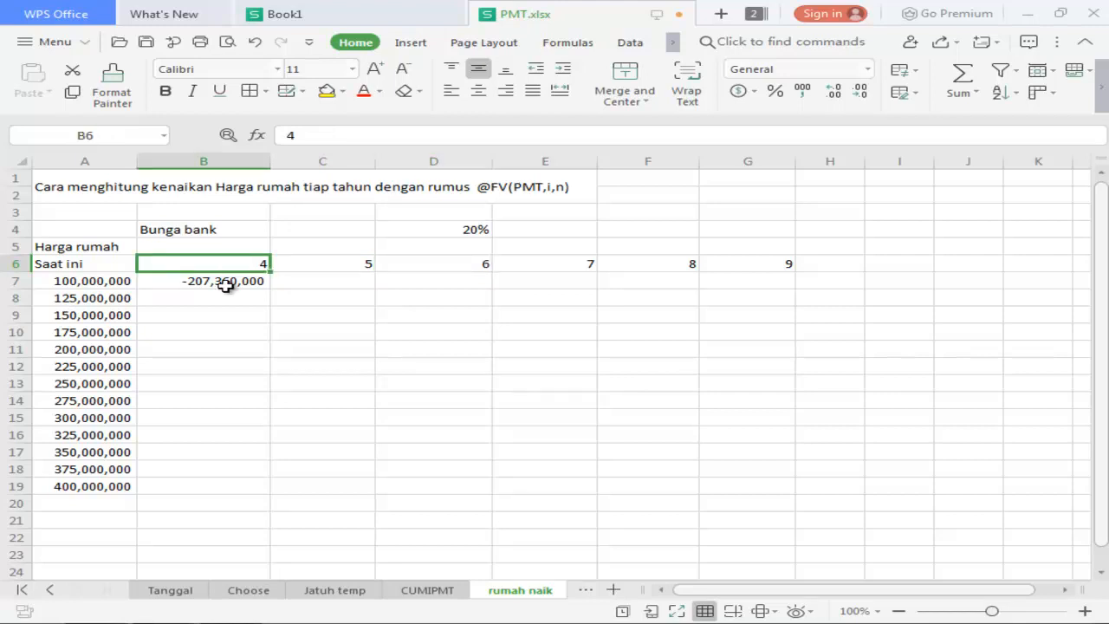
click(225, 286)
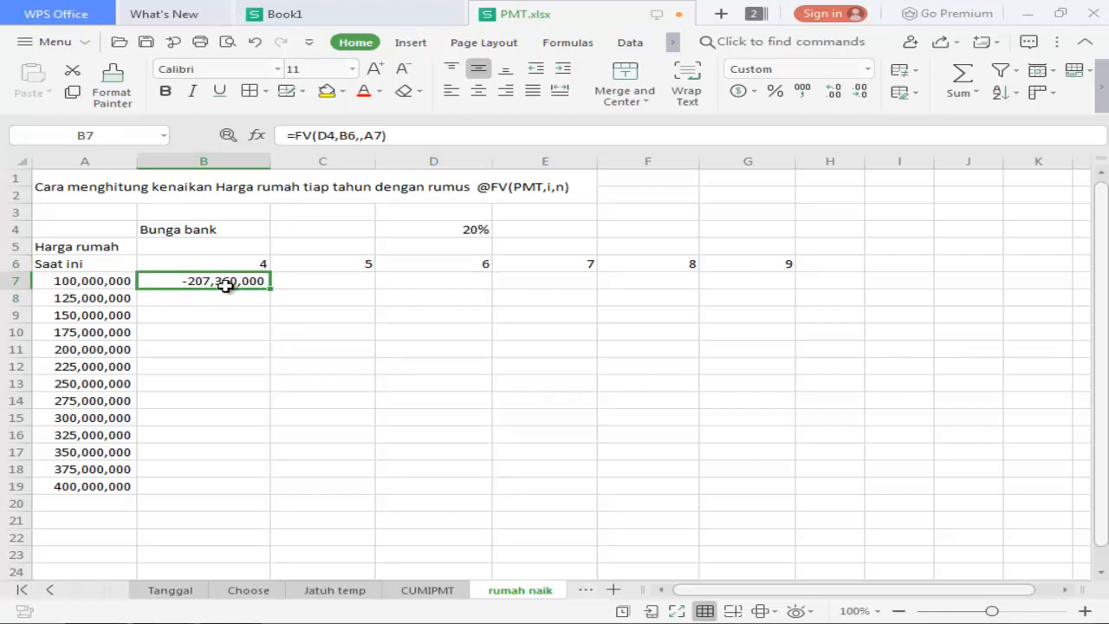
click(240, 266)
click(99, 282)
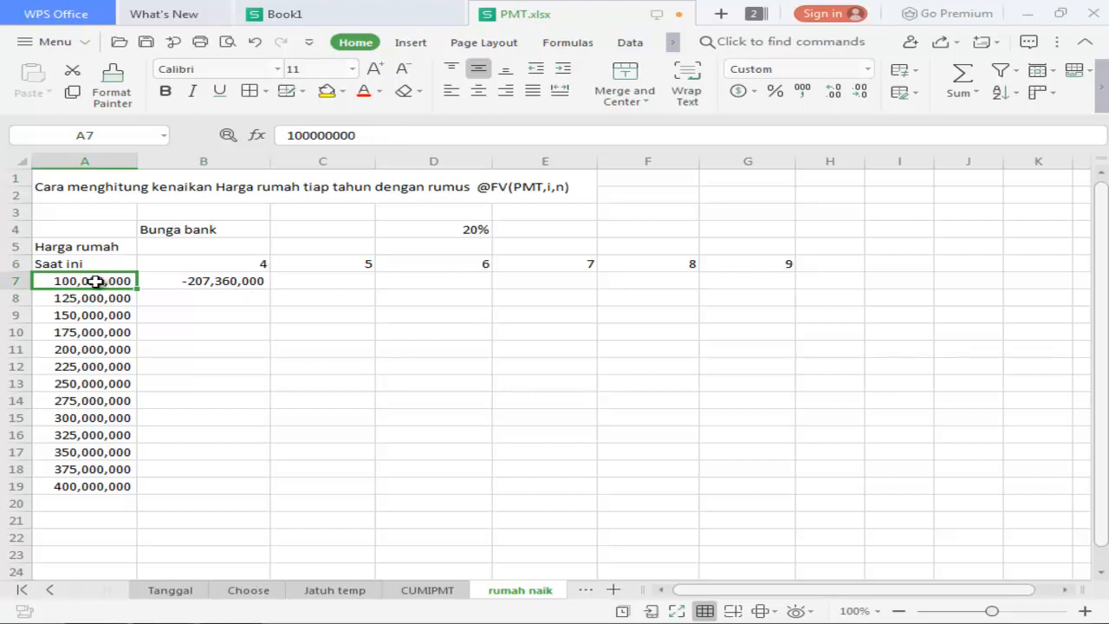
key(Down)
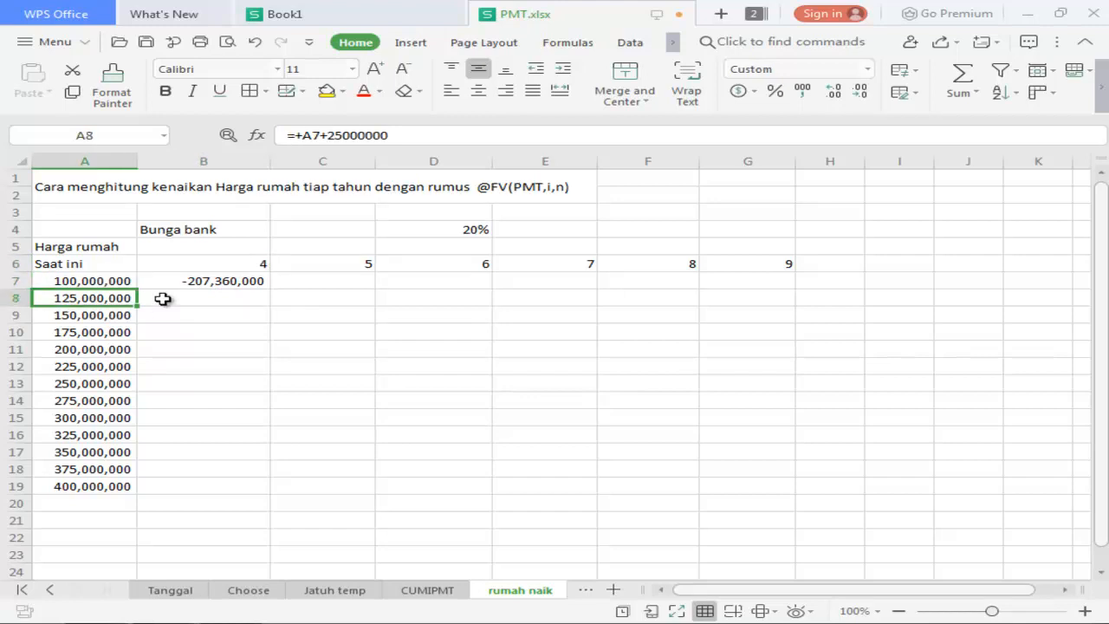
key(Down)
key(Up)
key(Up)
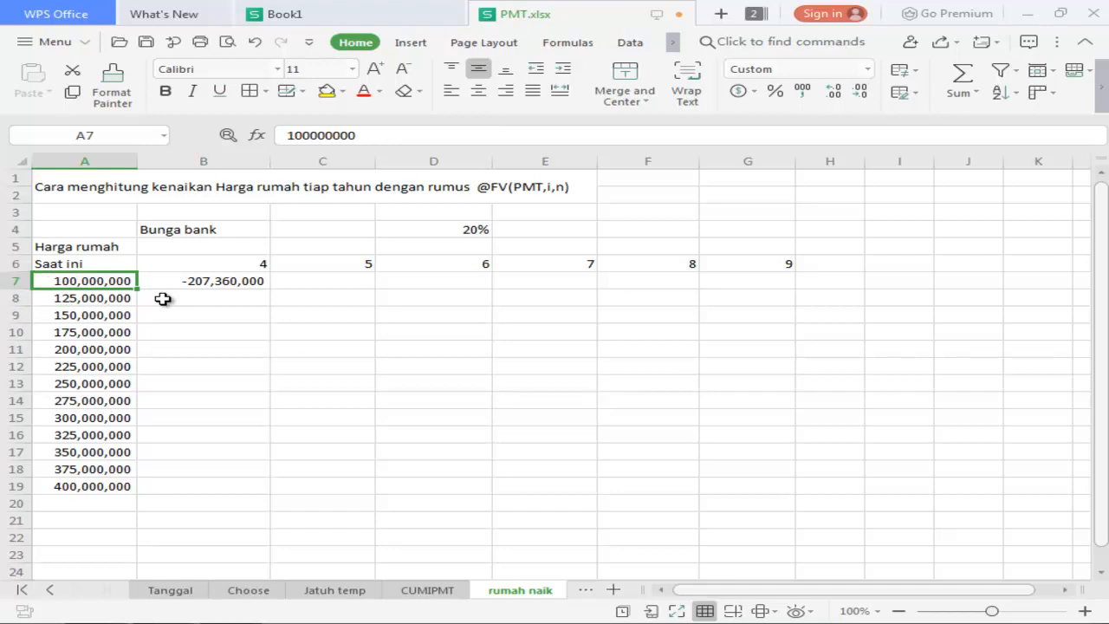
click(202, 282)
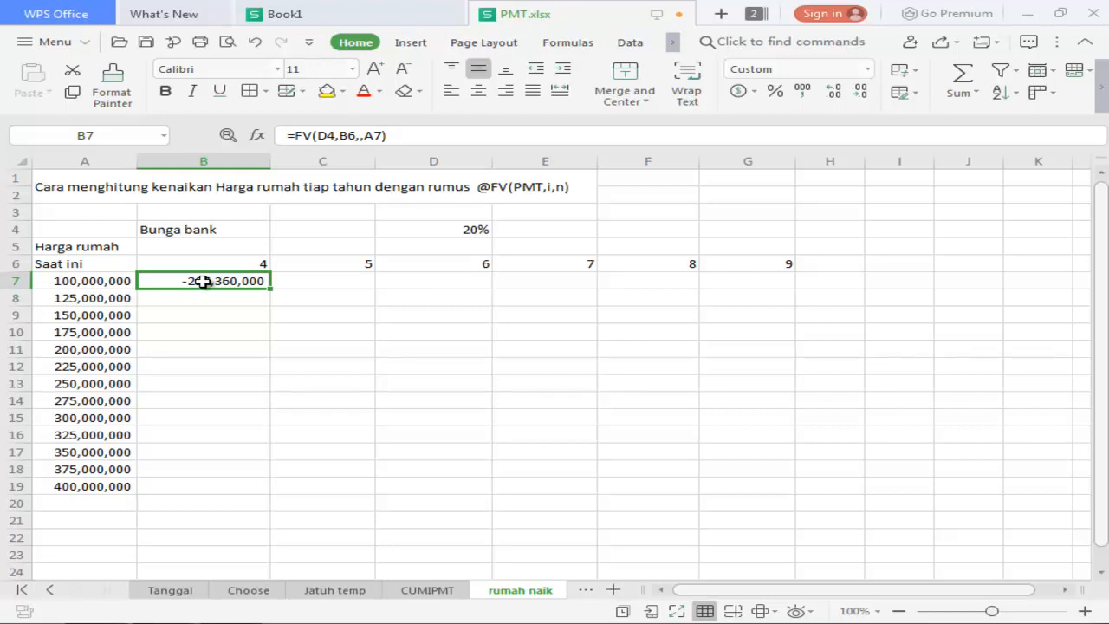
Step: Inspect the cell references and function arguments of the FV formula in cell B7 without changing them
double_click(202, 282)
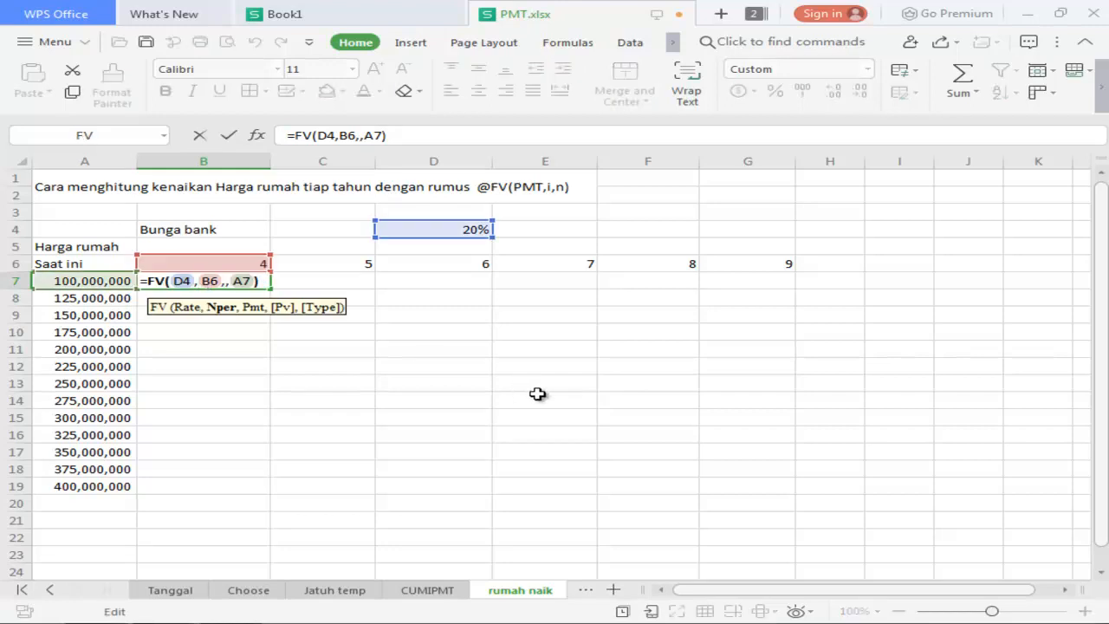
key(Escape)
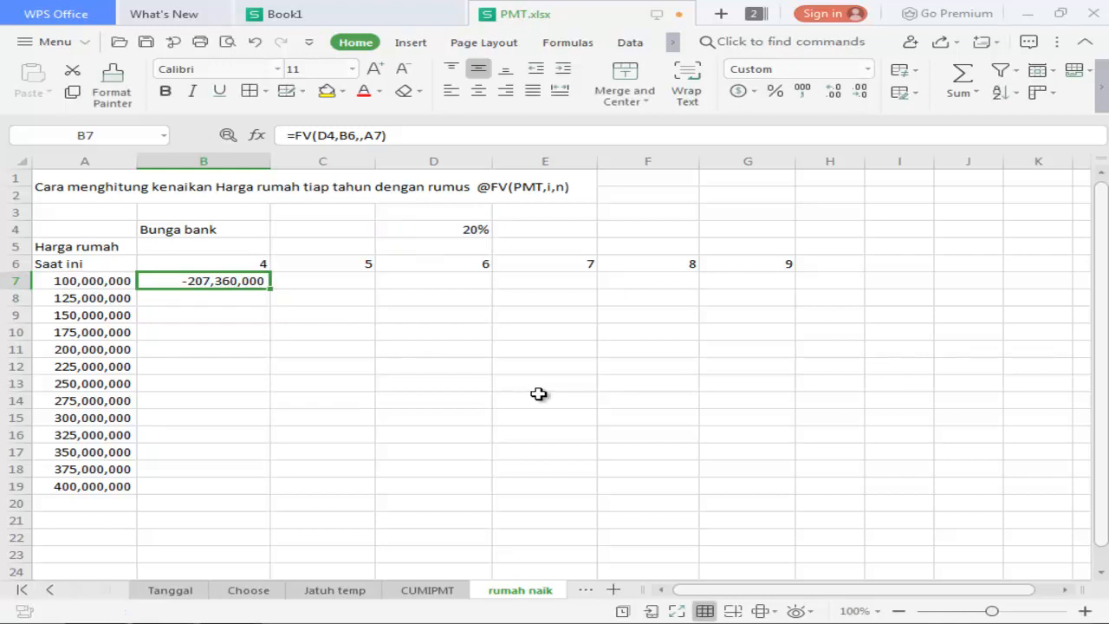
key(F2)
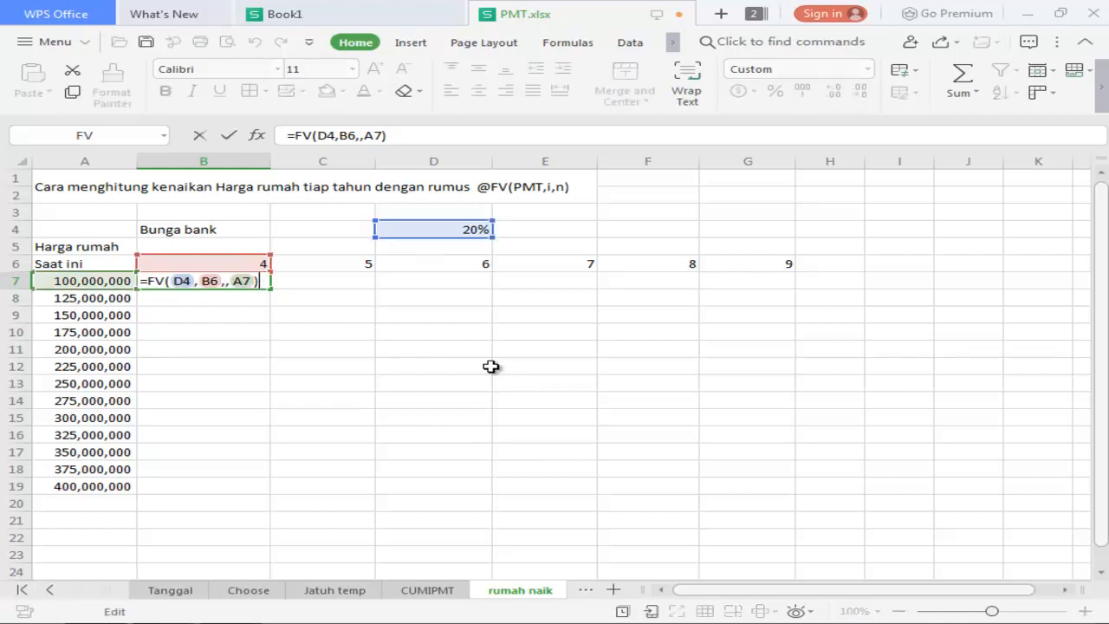
key(Escape)
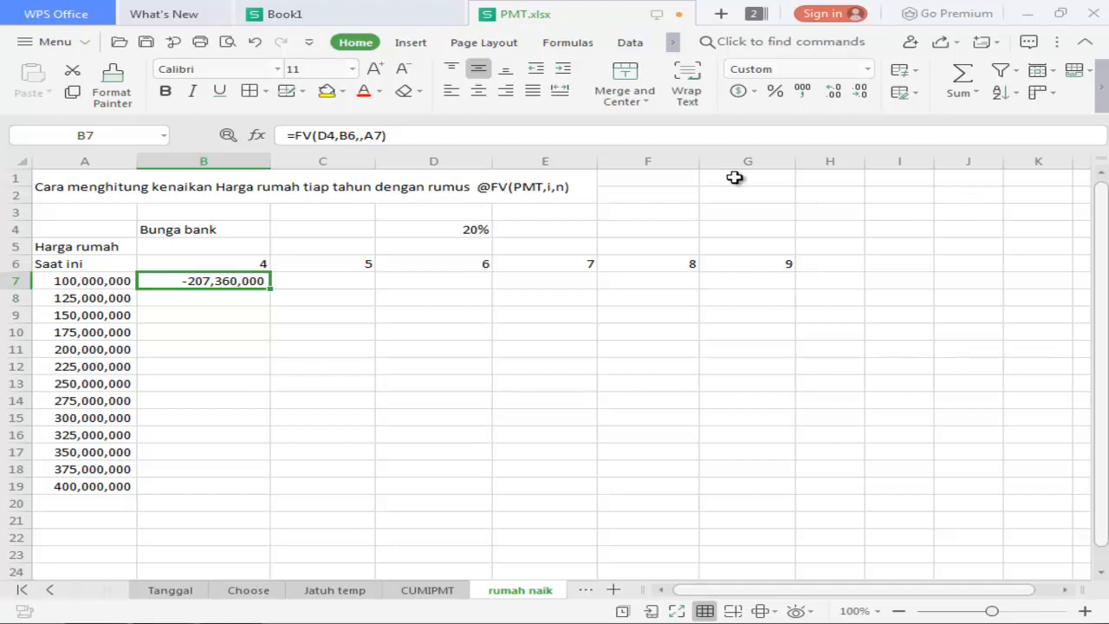
click(969, 86)
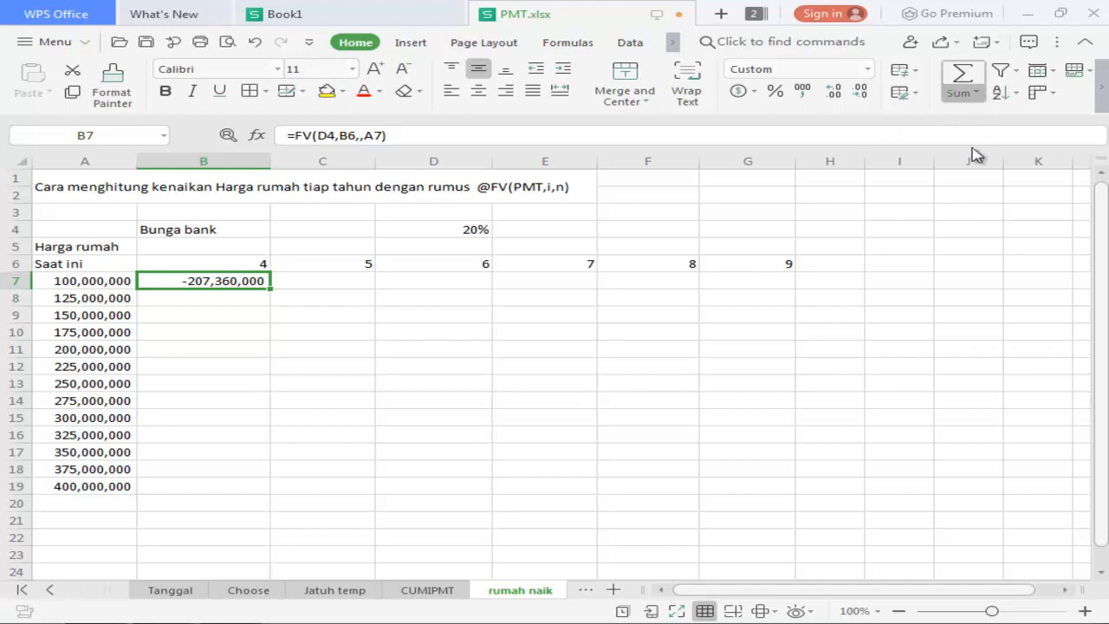
click(977, 231)
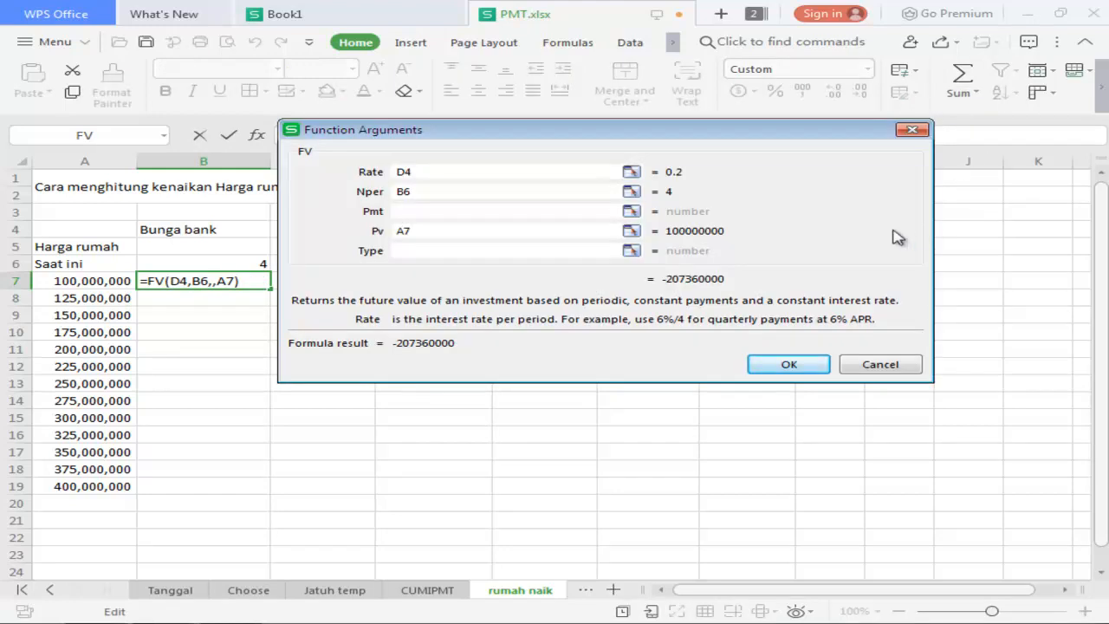
drag(592, 137, 668, 300)
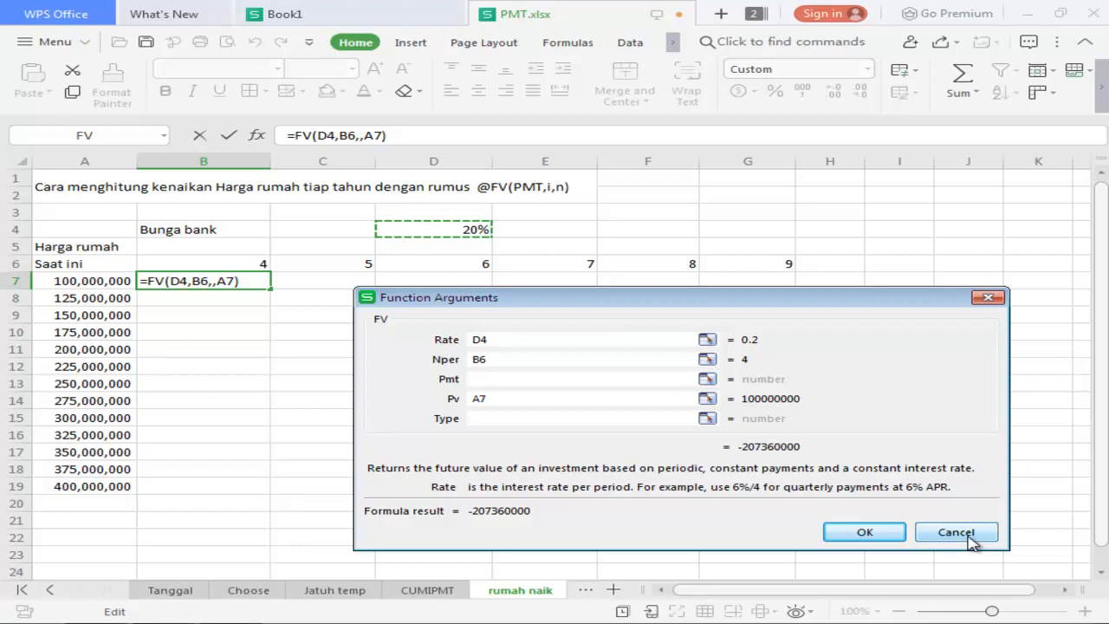
click(969, 536)
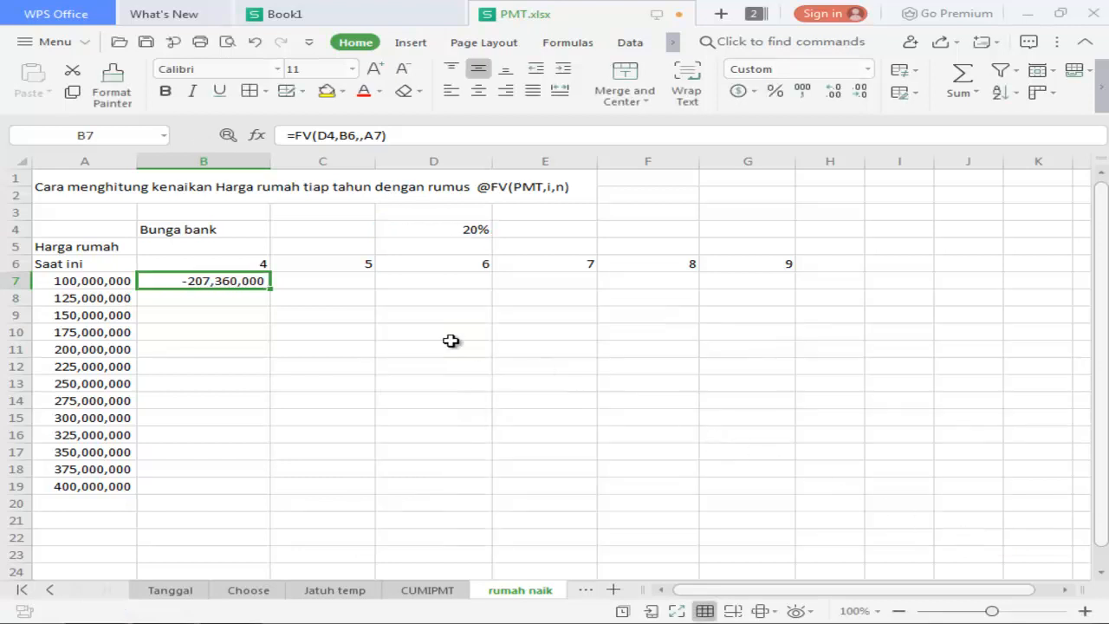
Step: Open the function arguments of the FV formula in B7 and make the Rate reference absolute as $D$4
click(476, 230)
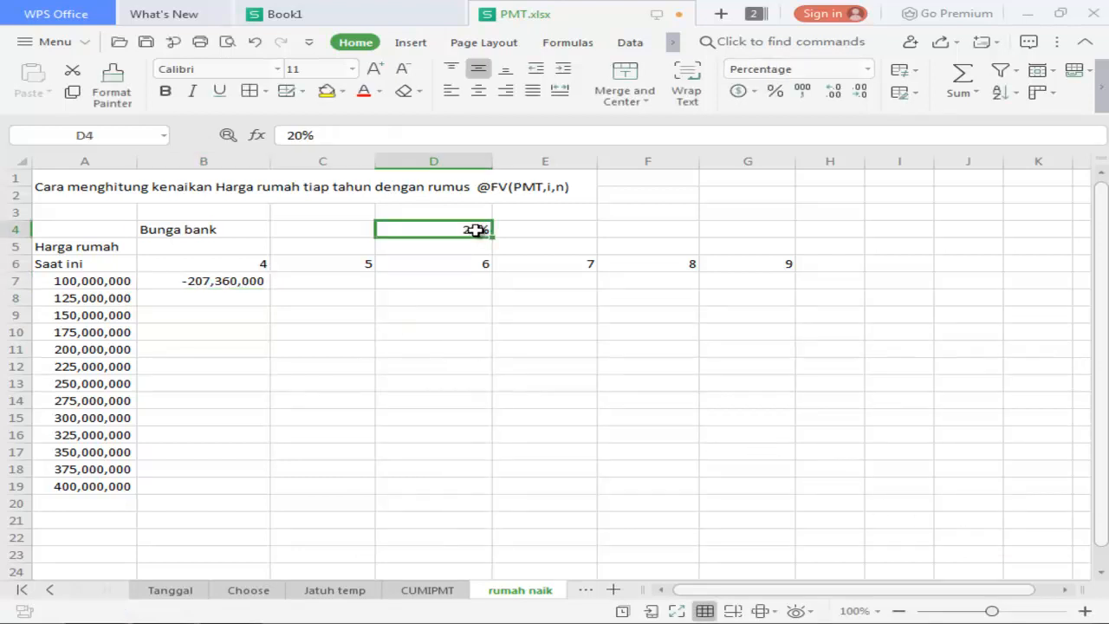
click(247, 284)
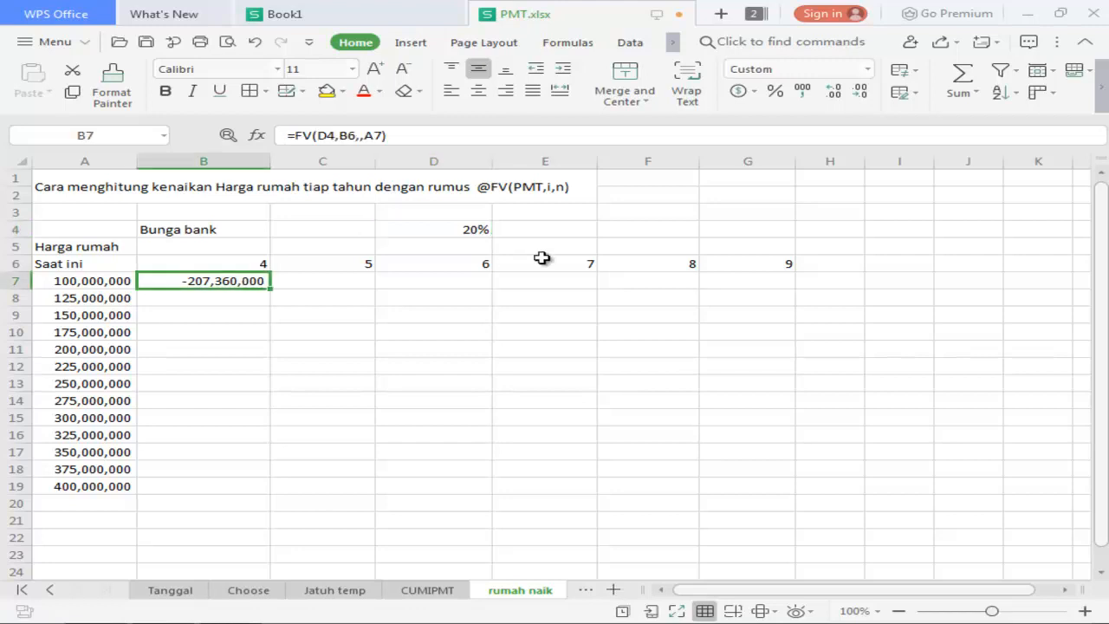
click(520, 229)
click(450, 233)
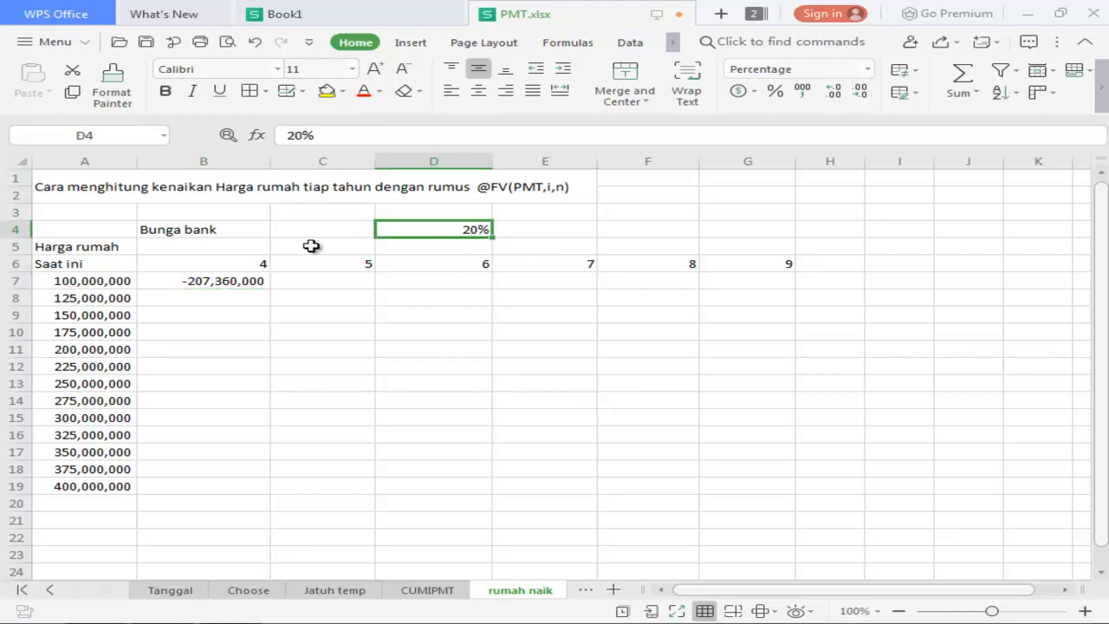
click(234, 282)
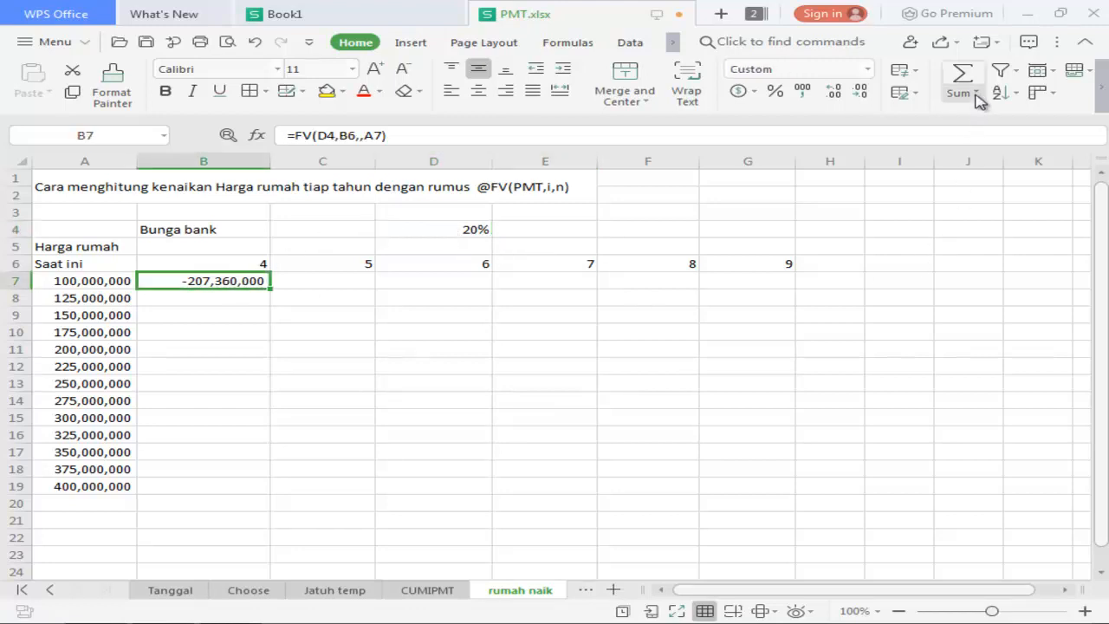
key(shift+F3)
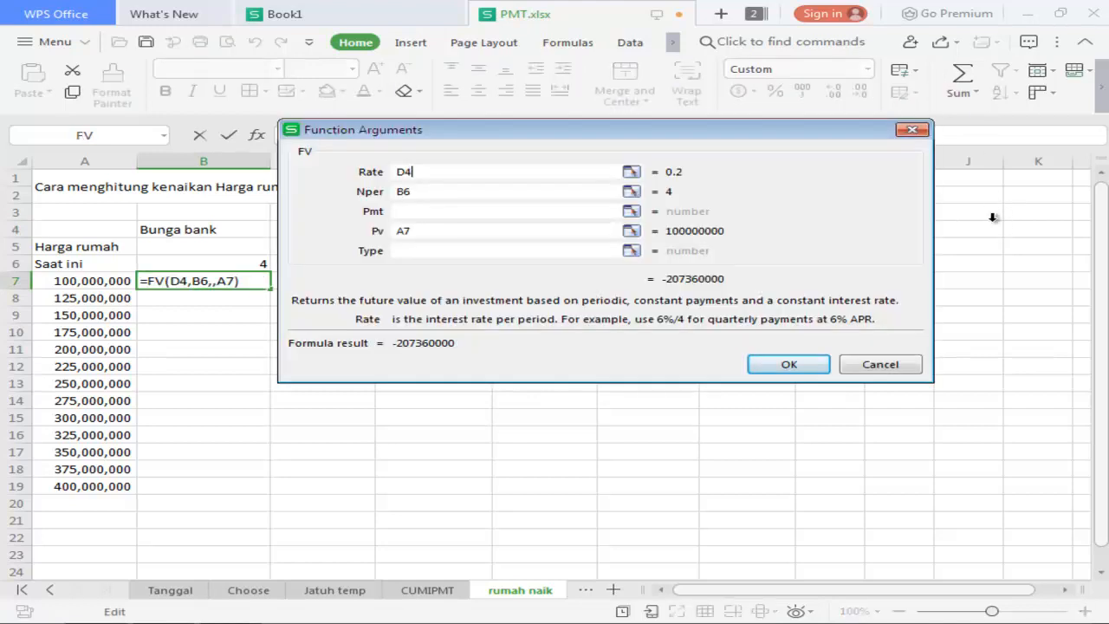
drag(662, 136, 662, 333)
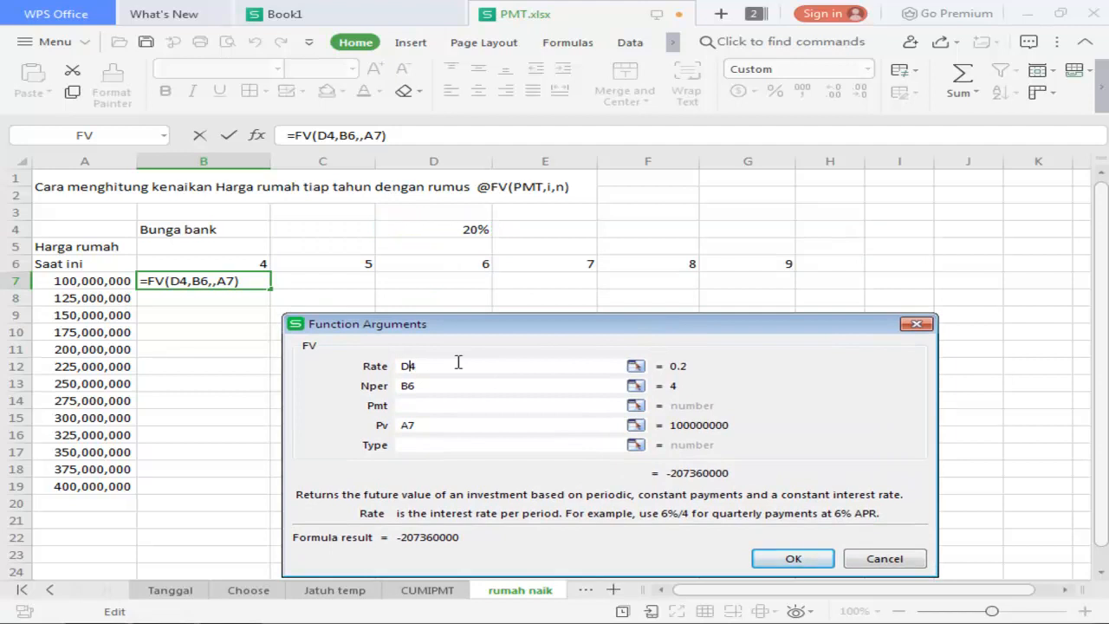
key(F4)
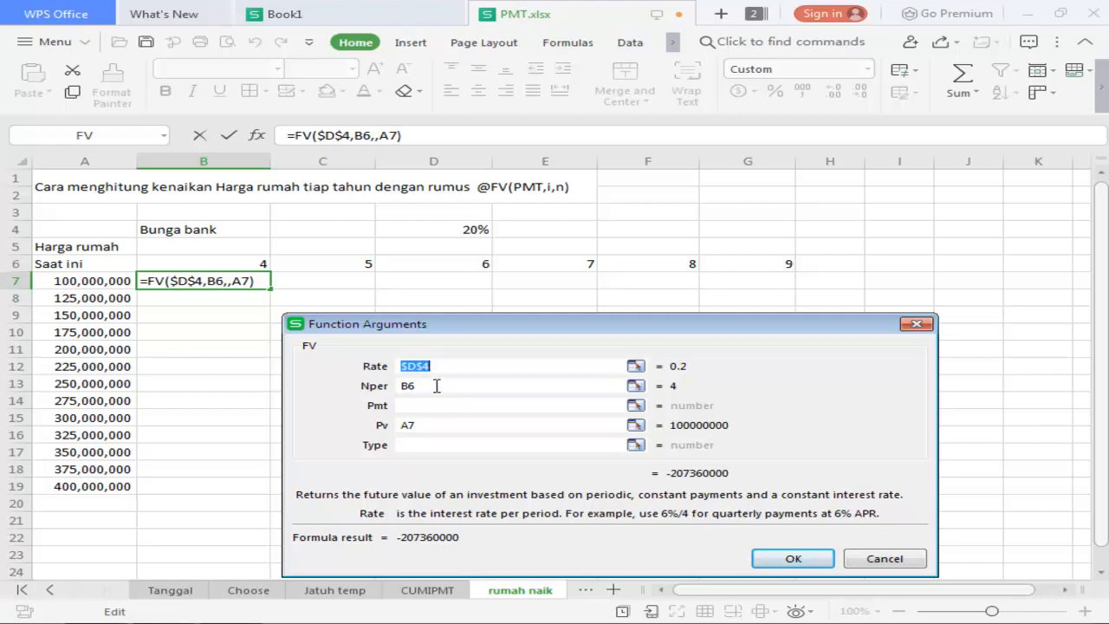
Step: Lock only the row of the Nper reference as B$6 and apply the edited FV formula in B7
click(437, 385)
key(F4)
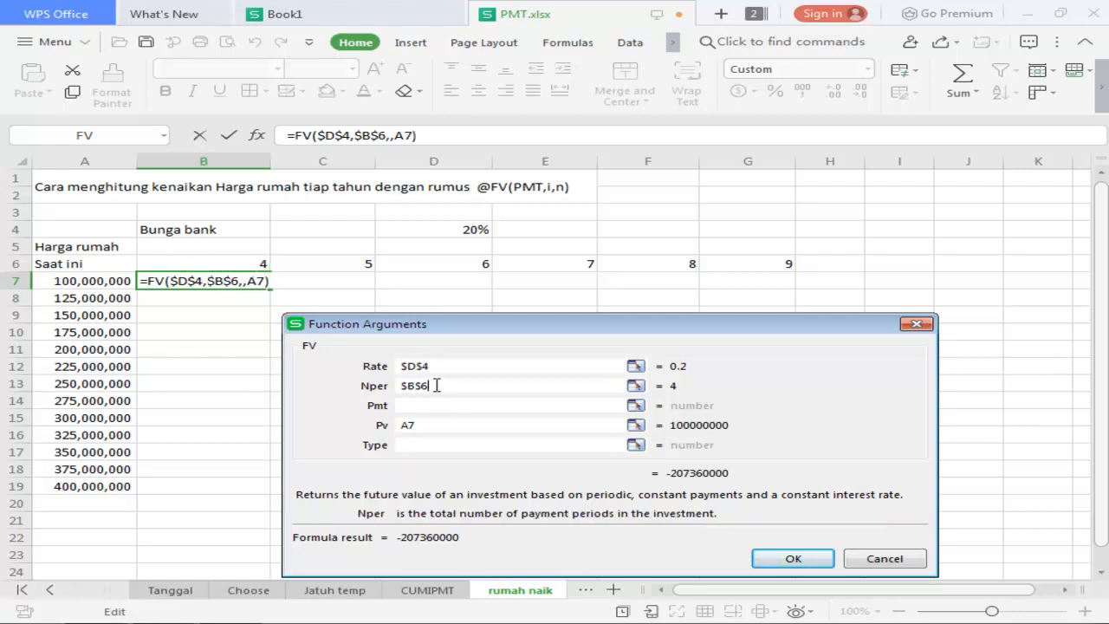
key(F4)
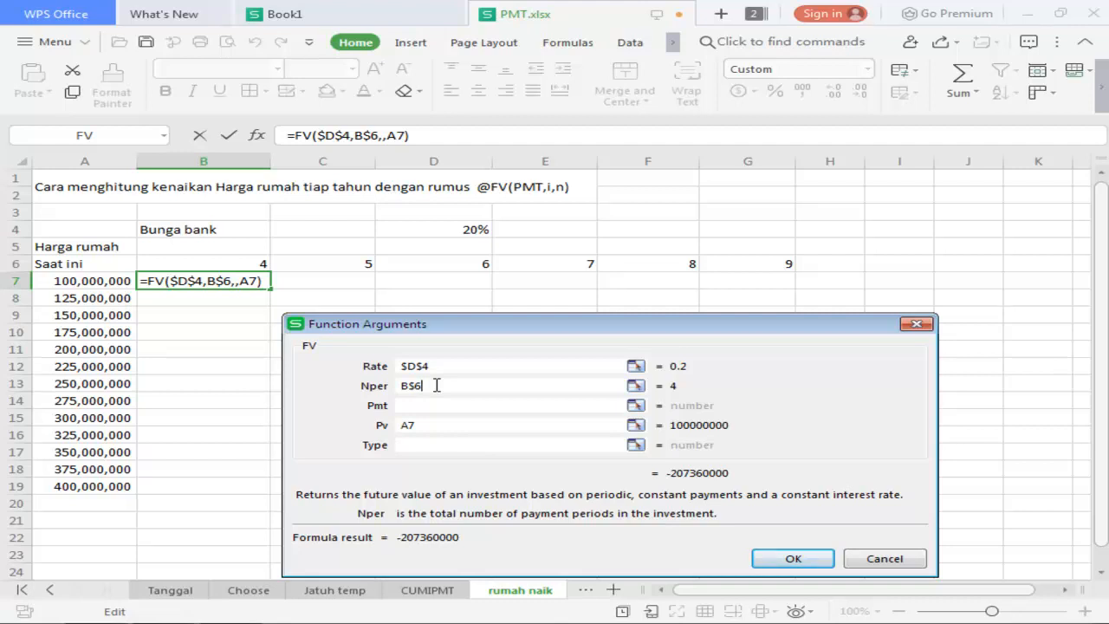
key(Return)
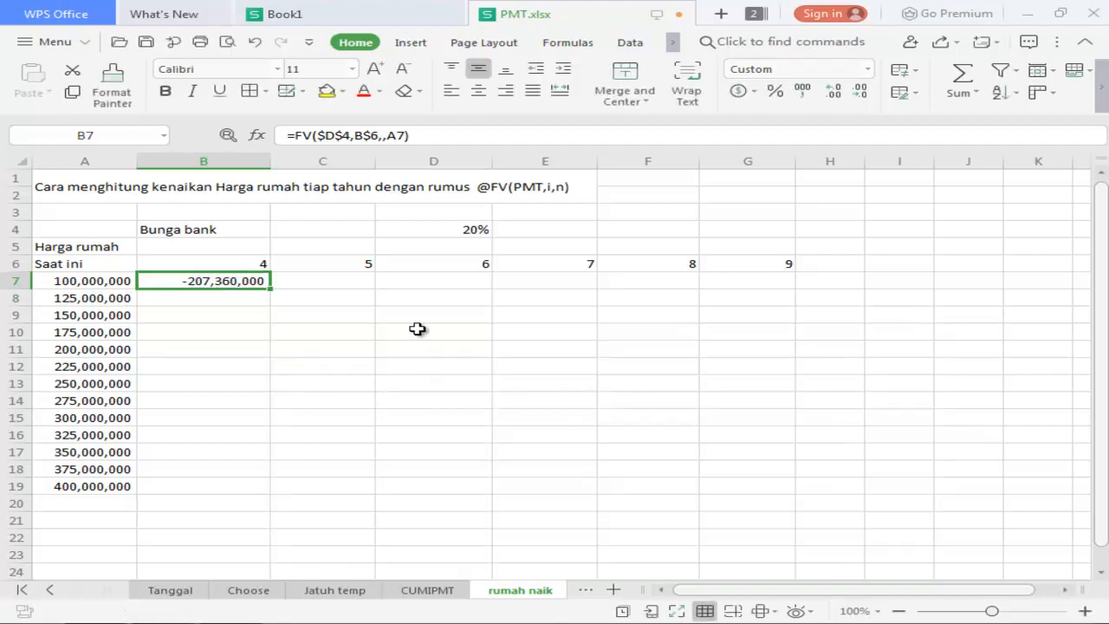
Step: Lock only the column of the Pv reference in B7's FV formula as $A7 and apply the change
click(975, 90)
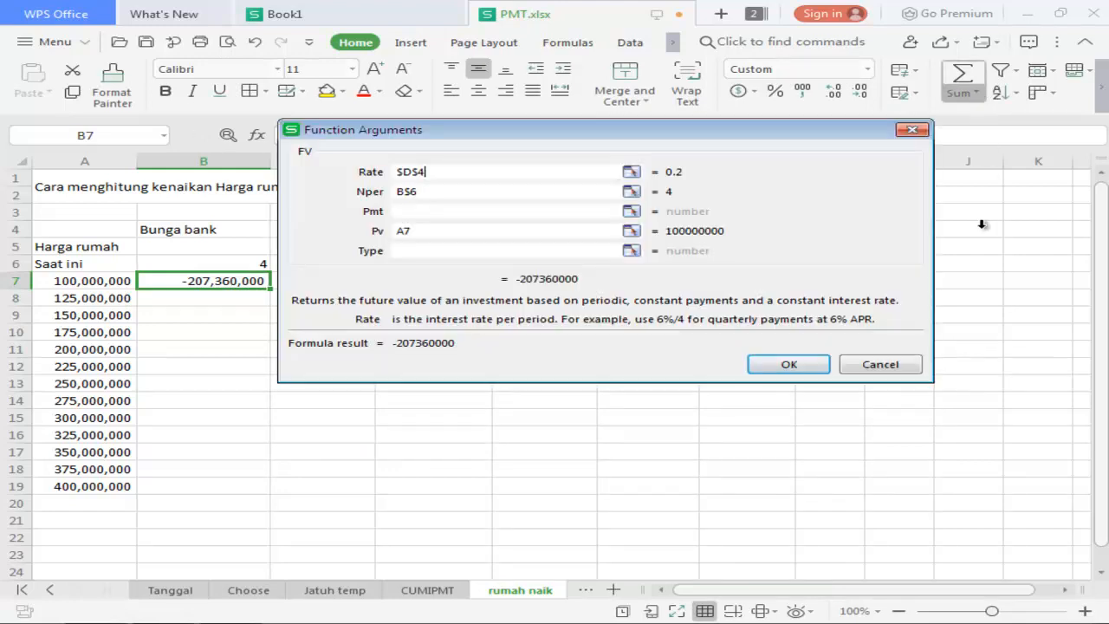
click(423, 231)
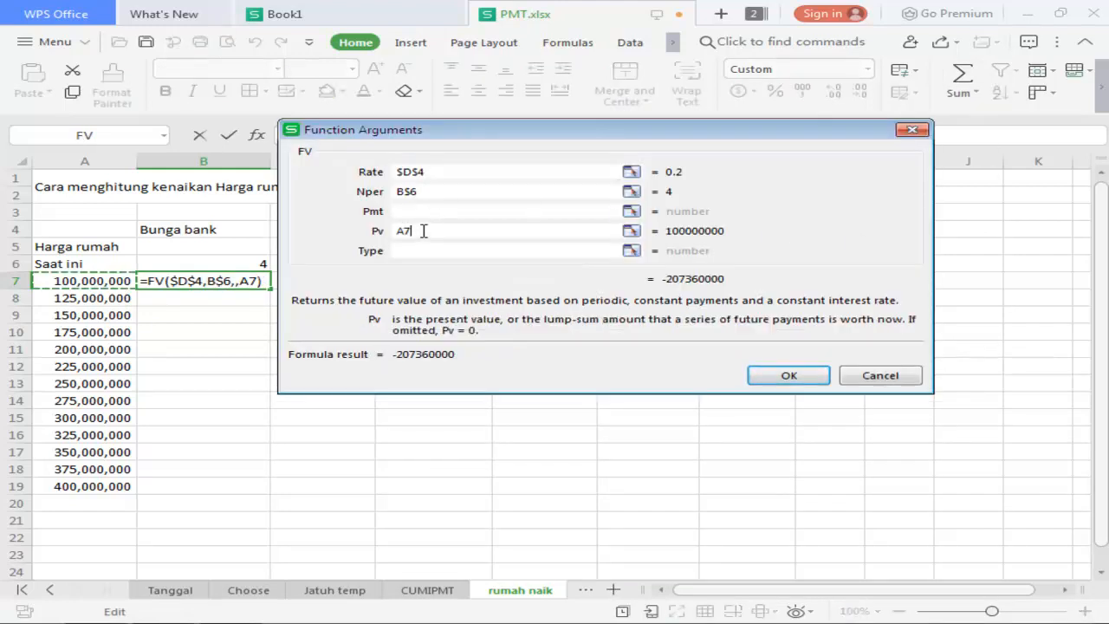
key(F4)
key(F4)
key(F4)
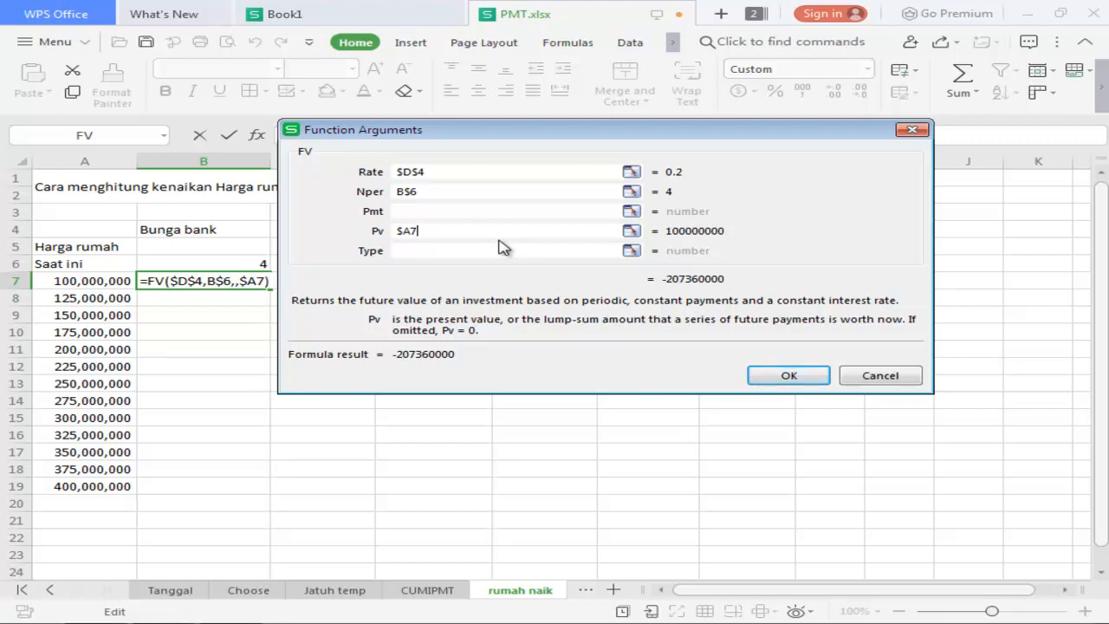
key(F4)
key(F4)
key(F4)
key(F4)
key(F4)
key(F4)
key(F4)
key(F4)
click(783, 381)
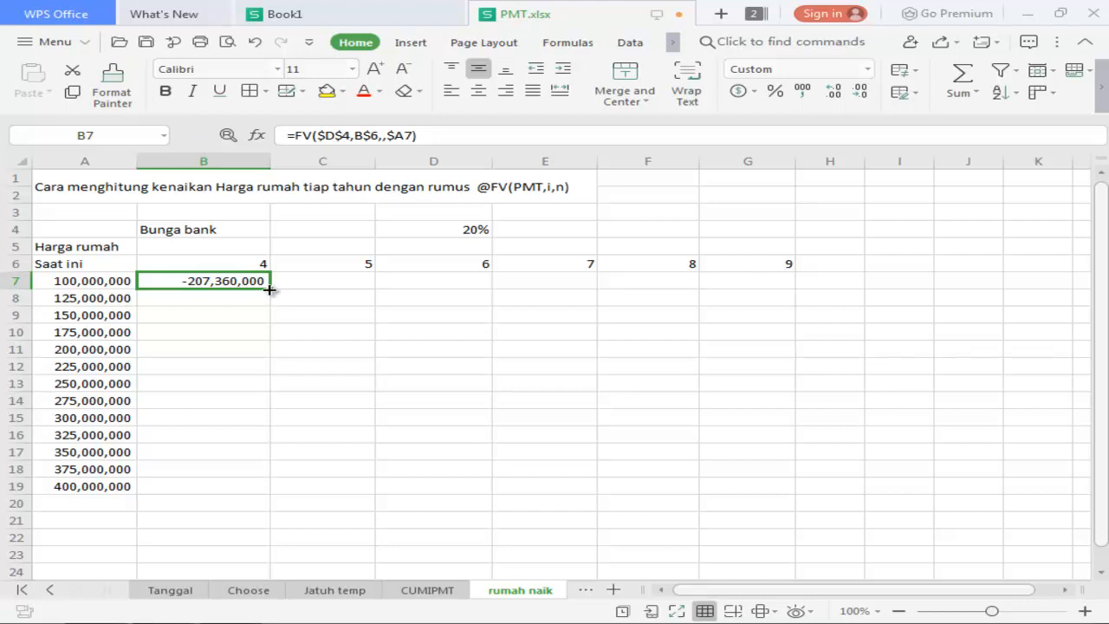
Step: Fill the FV formula from B7 down through B14 and check the copied formula in B8
drag(271, 290, 267, 403)
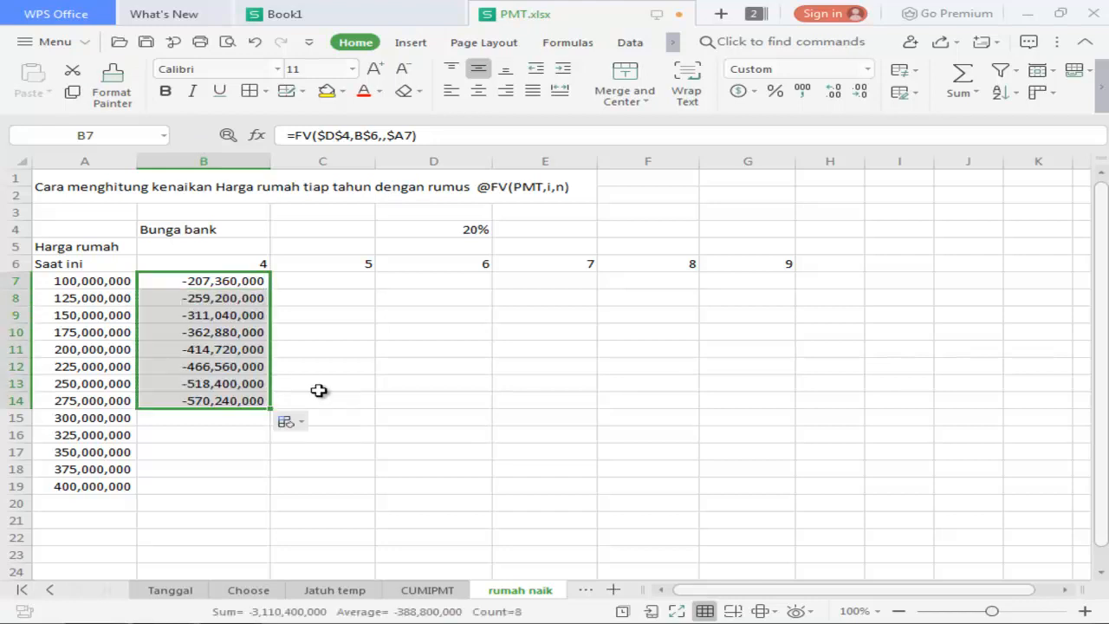
click(253, 297)
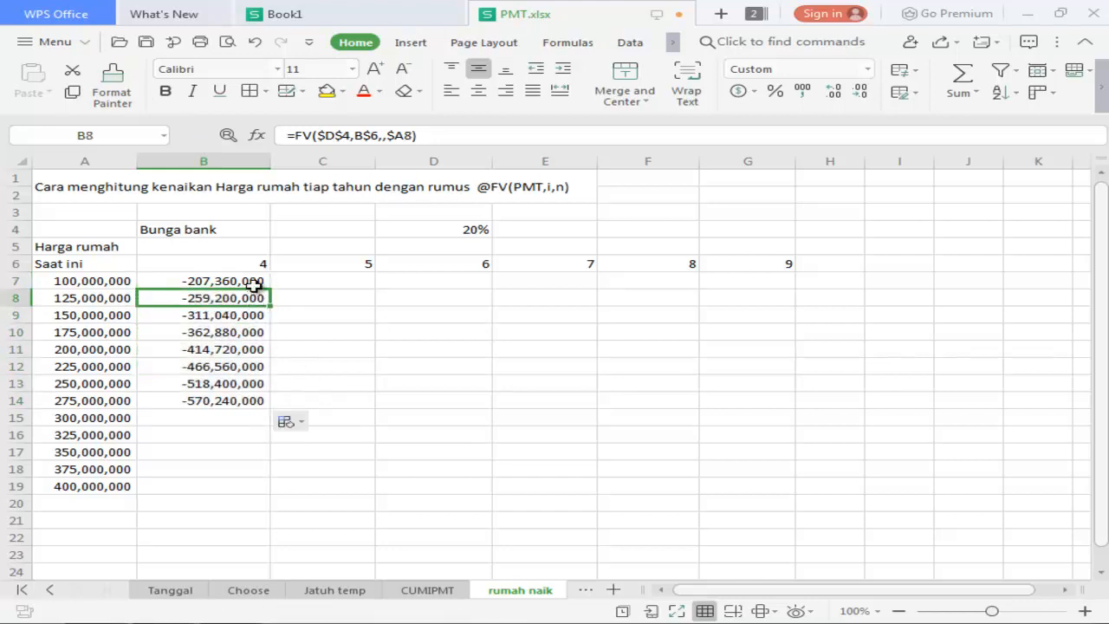
Step: Copy the FV formula from cell B7 and paste it into the range B7:G18
click(253, 285)
click(73, 92)
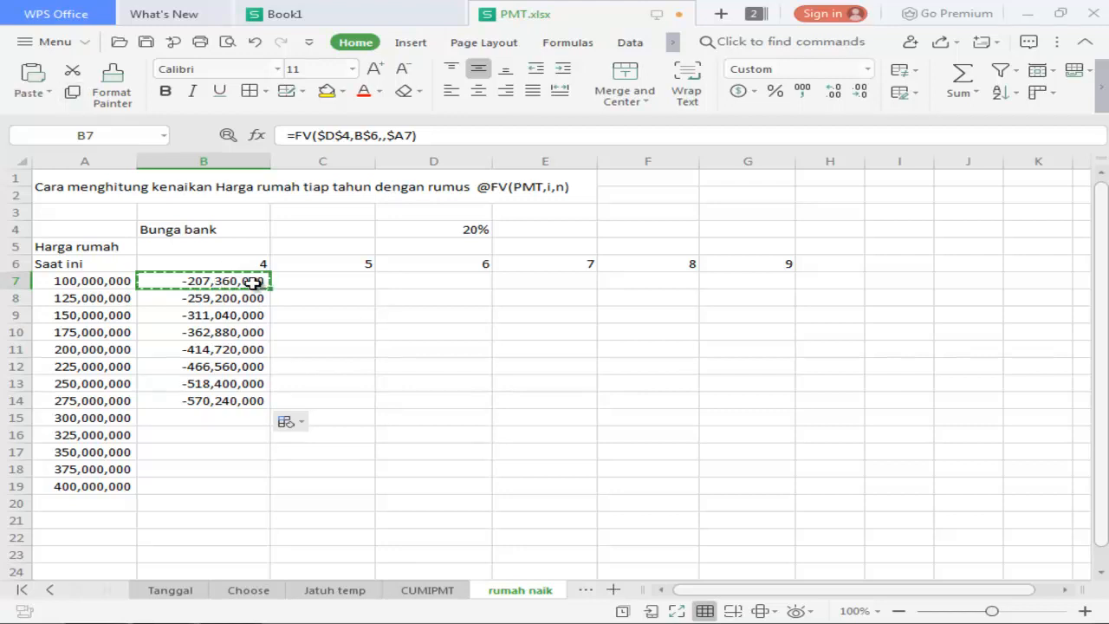
mouse_move(252, 282)
mouse_down()
mouse_move(255, 486)
mouse_move(503, 445)
mouse_move(636, 474)
mouse_move(709, 470)
mouse_up()
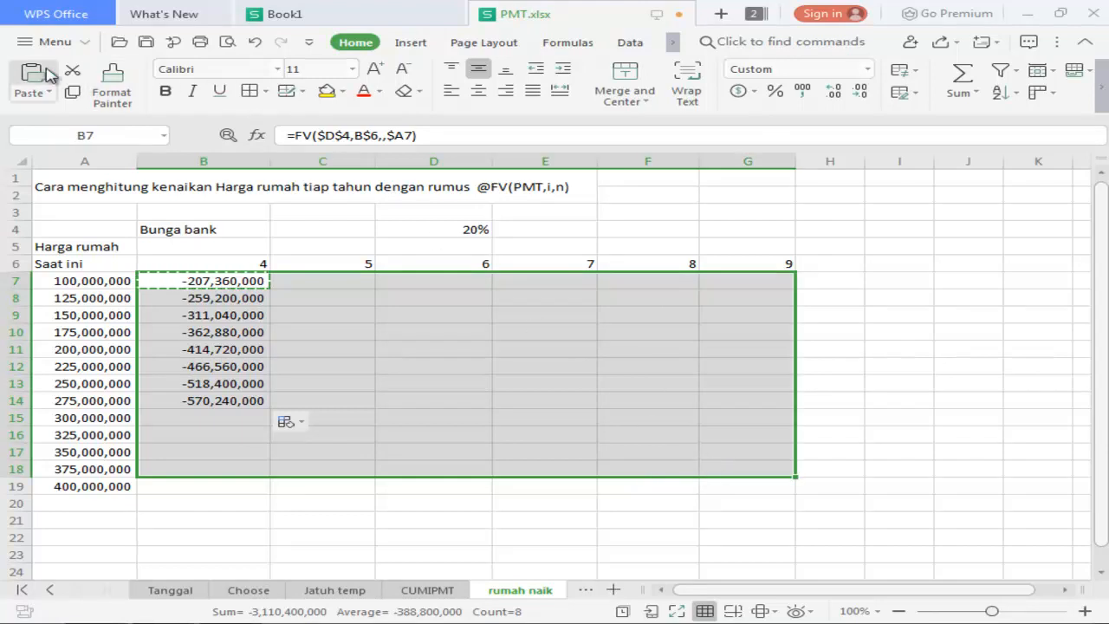
click(29, 93)
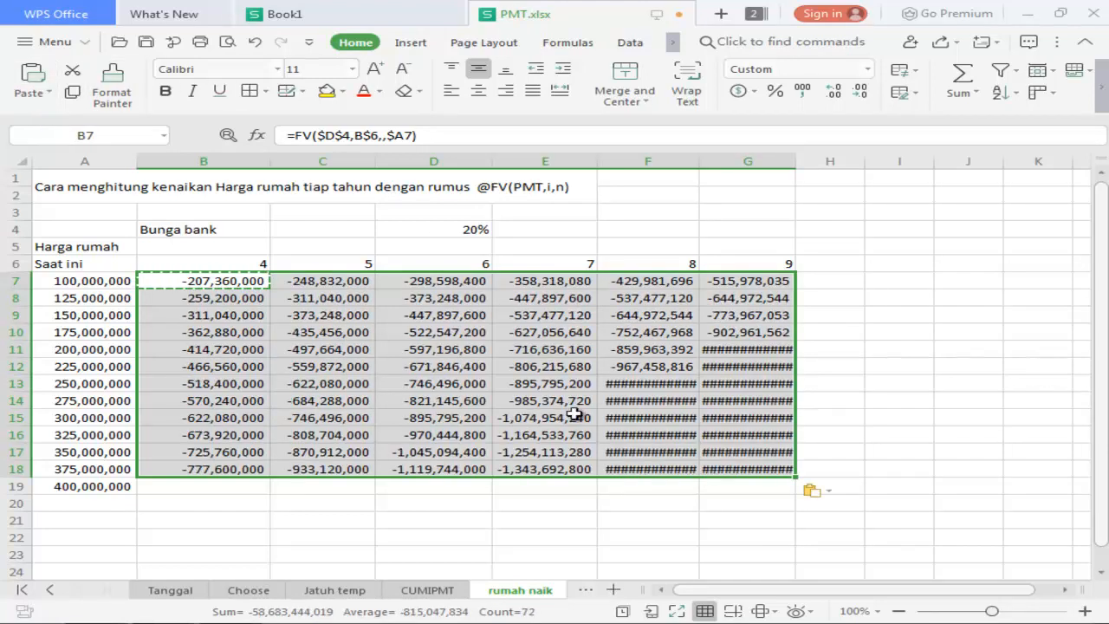
click(725, 457)
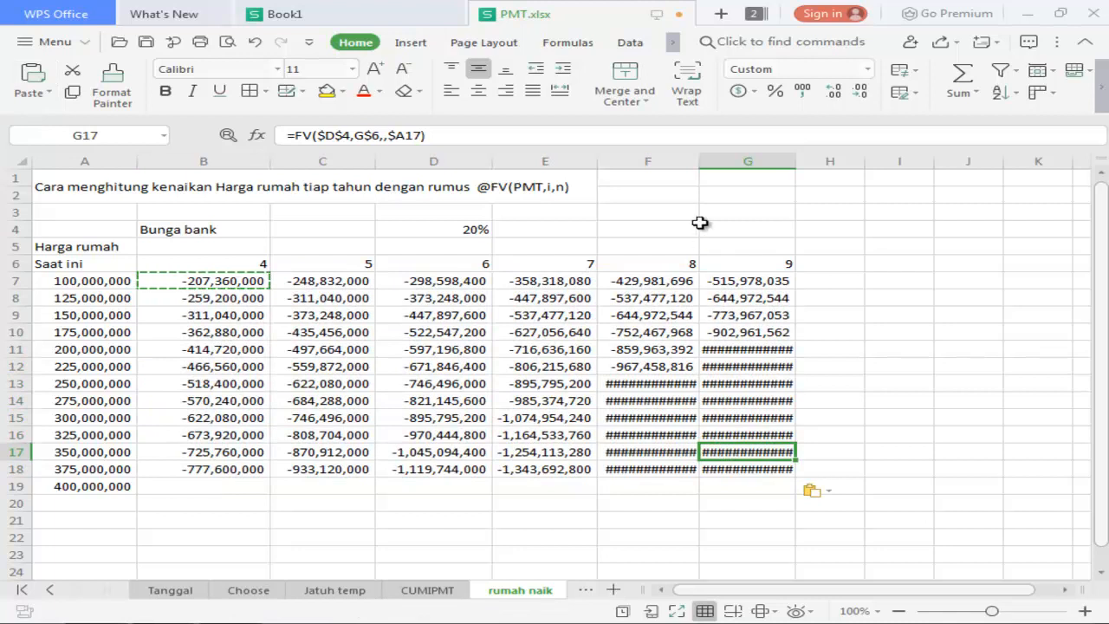
Step: Widen columns F and G enough for their largest future values to display in full
drag(699, 166, 728, 165)
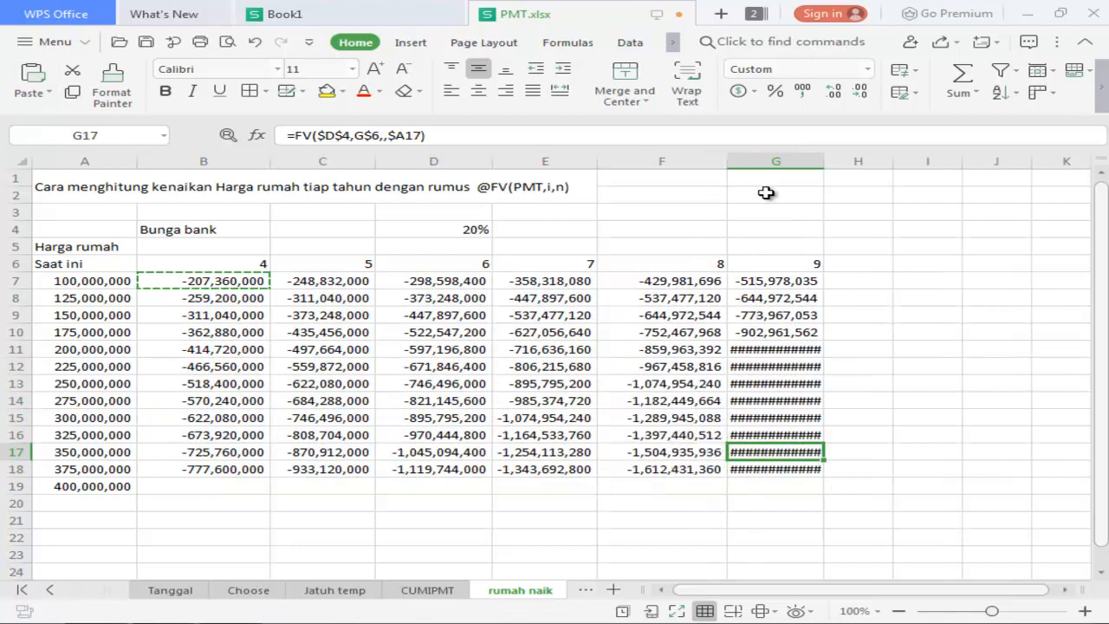
click(768, 347)
drag(822, 165, 850, 165)
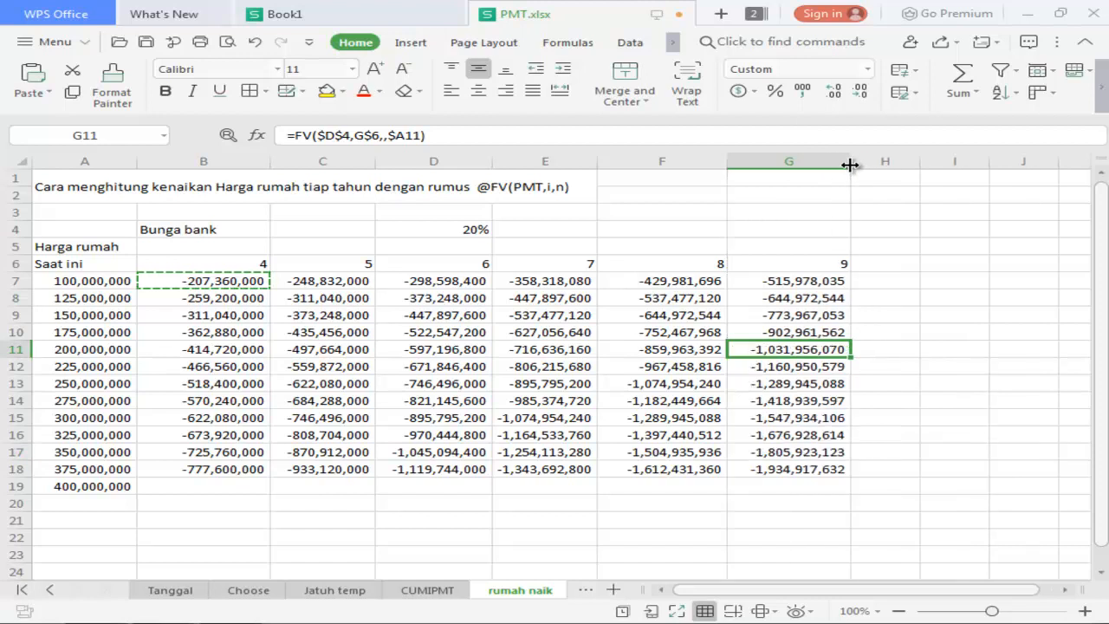
Step: Copy the FV formulas from B18:G18 into row 19 for the 400,000,000 house price
click(104, 277)
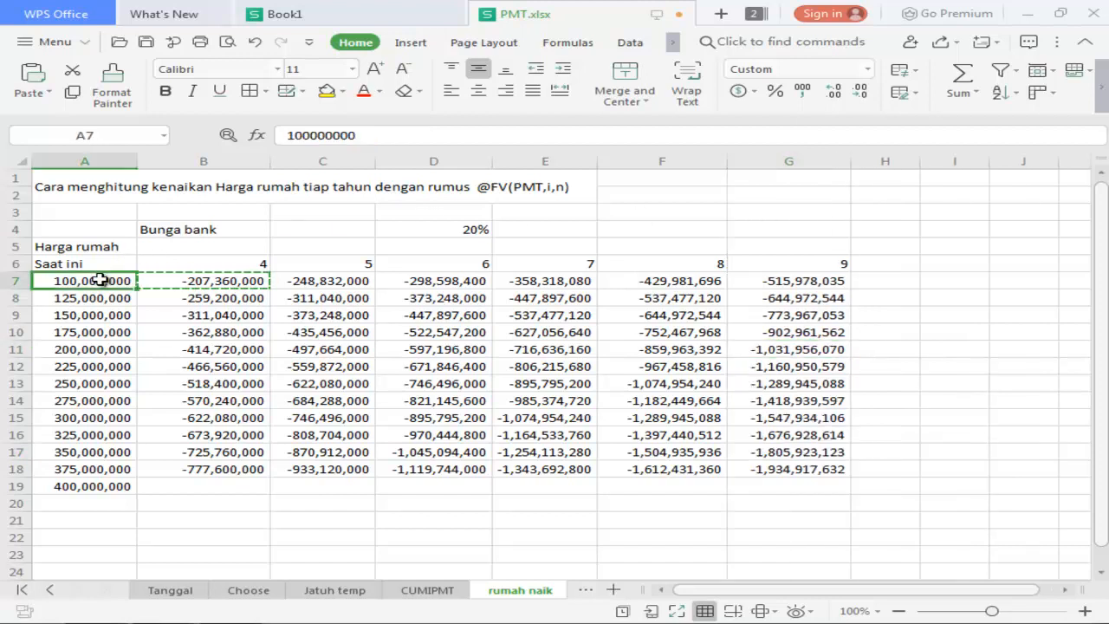
click(111, 473)
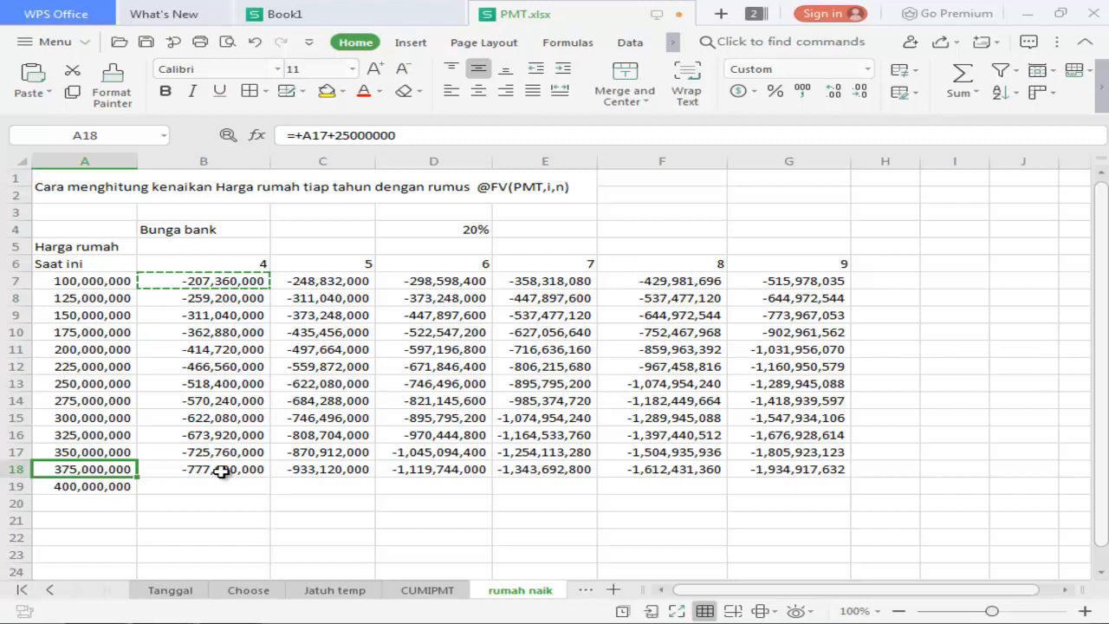
click(807, 468)
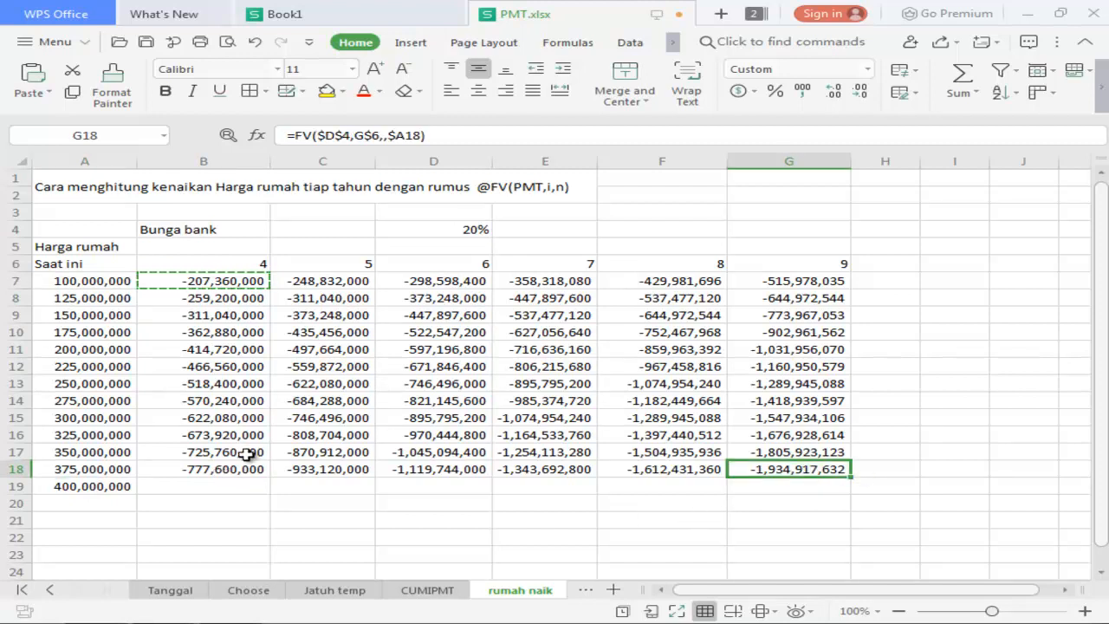
click(223, 469)
drag(223, 470, 762, 468)
click(110, 96)
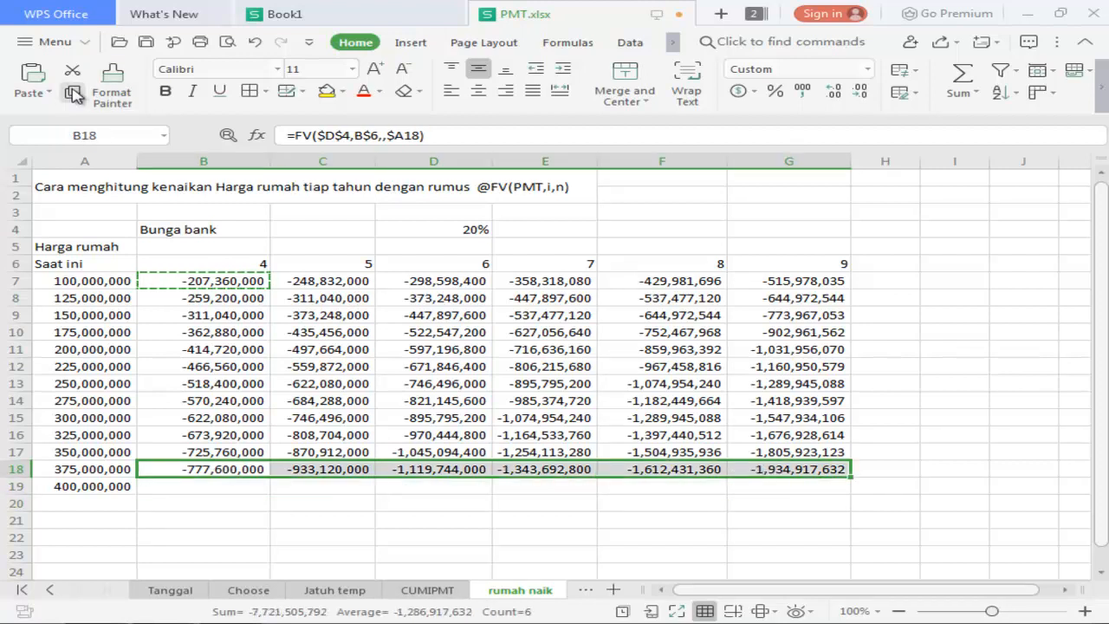
click(230, 484)
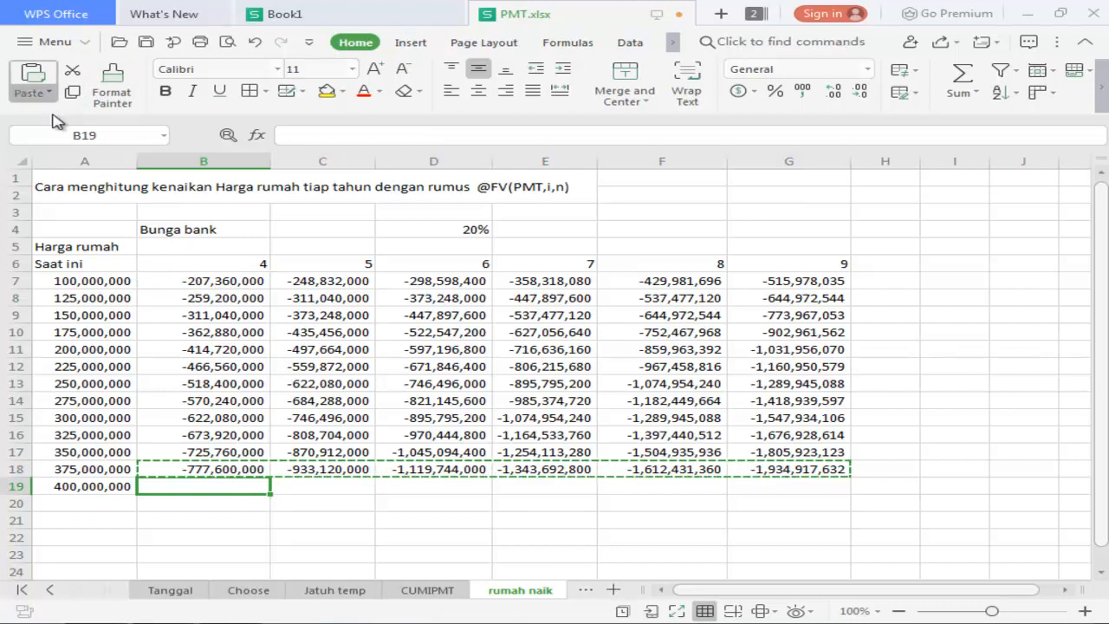
click(33, 86)
Step: Examine the cell references in the results table by comparing the formulas in row 19 with those in row 7
click(477, 471)
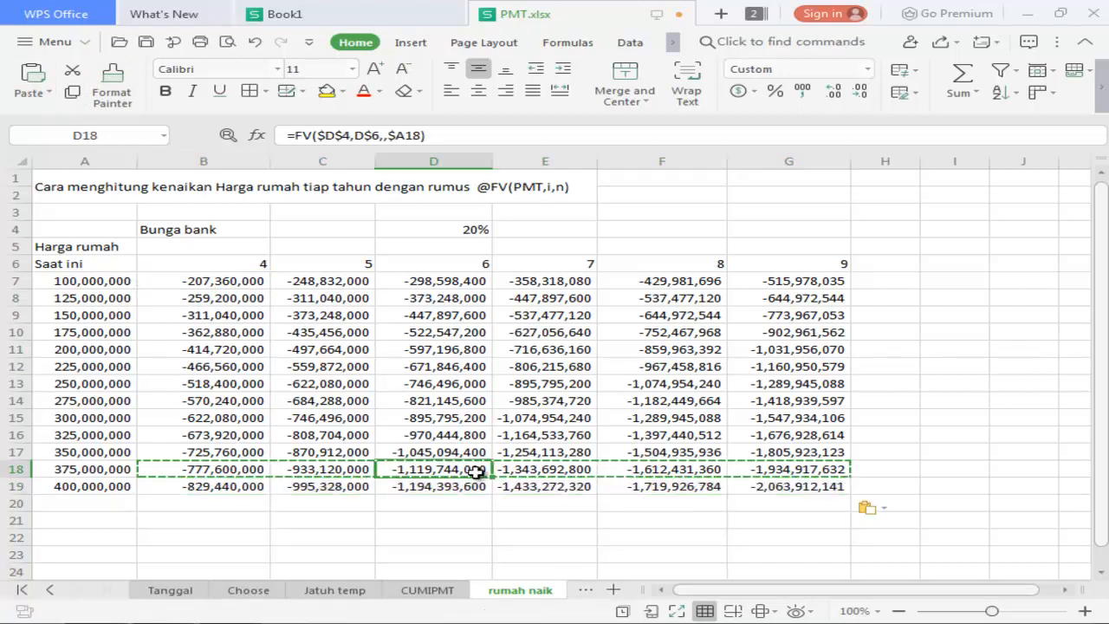
click(93, 486)
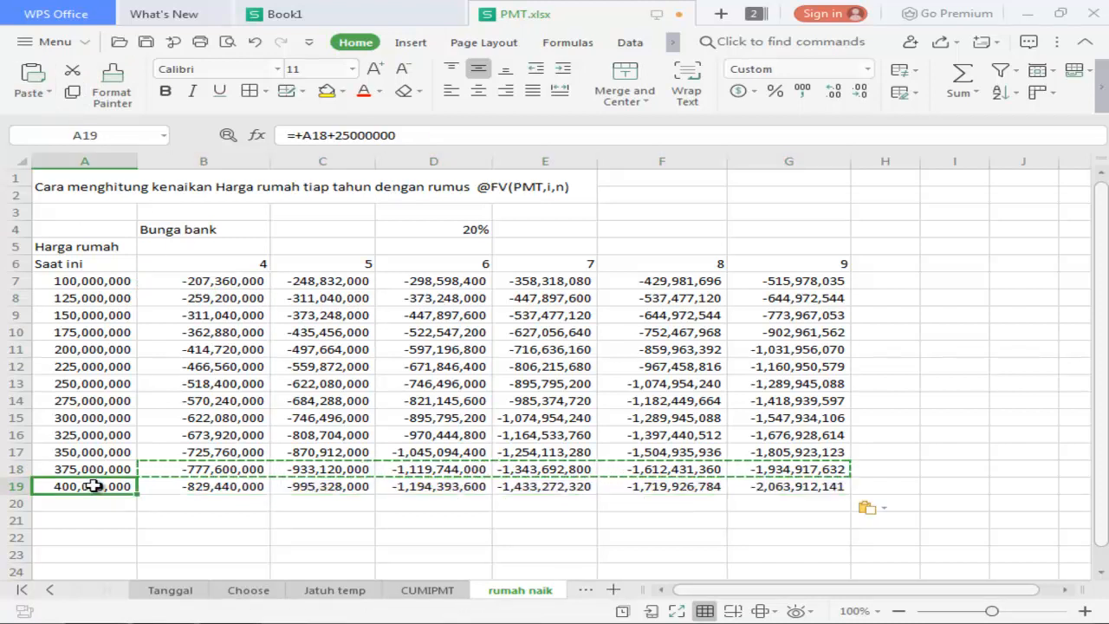
click(830, 489)
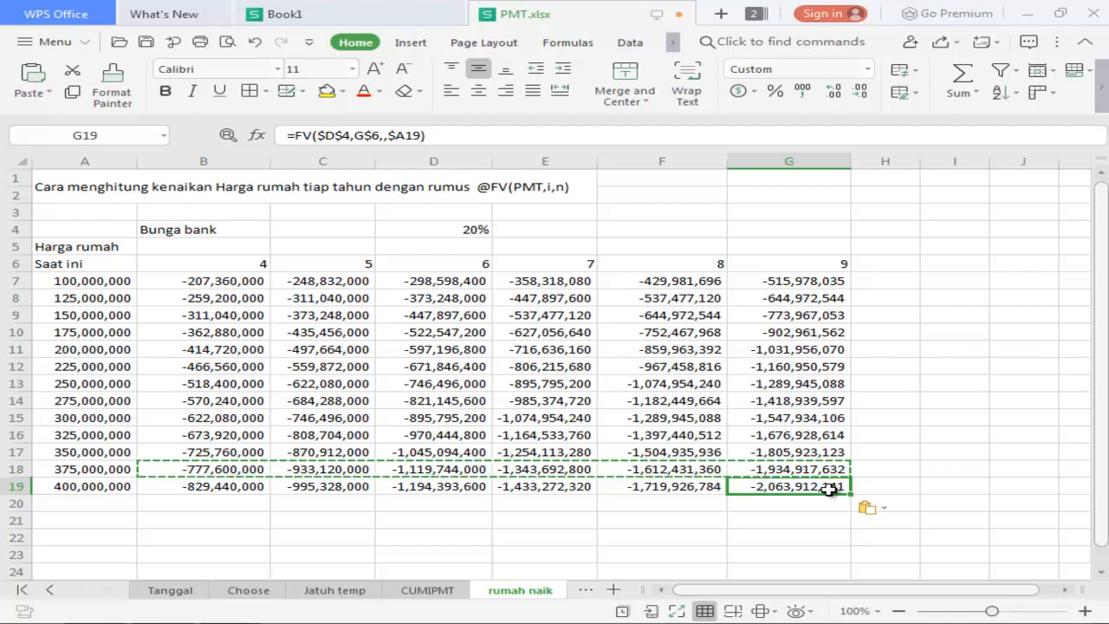
click(201, 284)
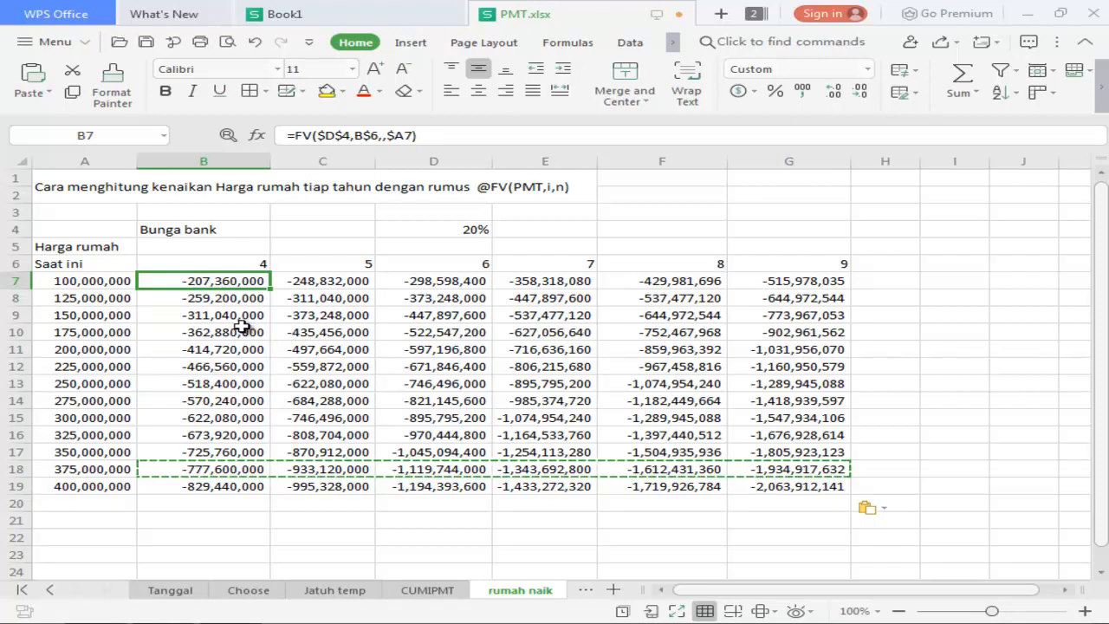
click(350, 282)
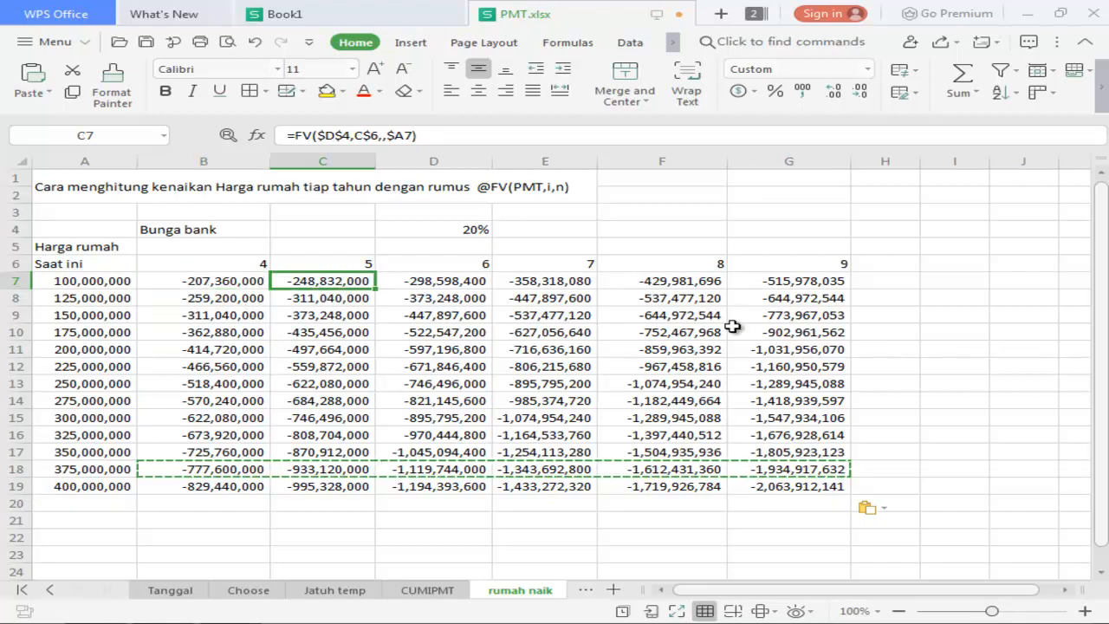
click(811, 283)
click(816, 488)
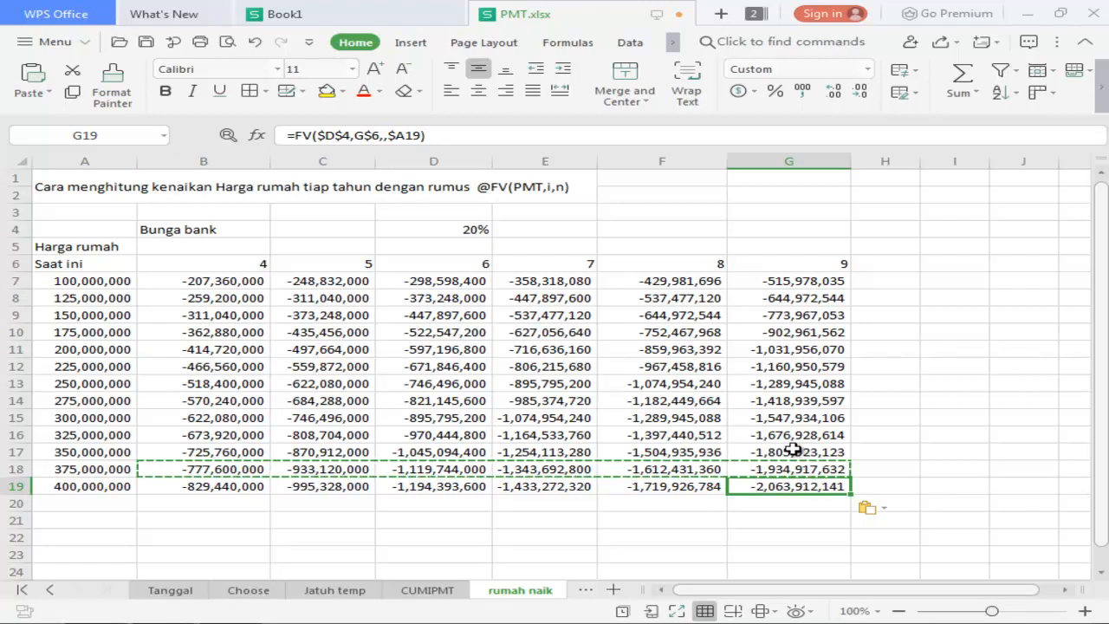
Step: Make the title in A1 bold and fill the bank interest row A4:D4 with yellow
click(286, 179)
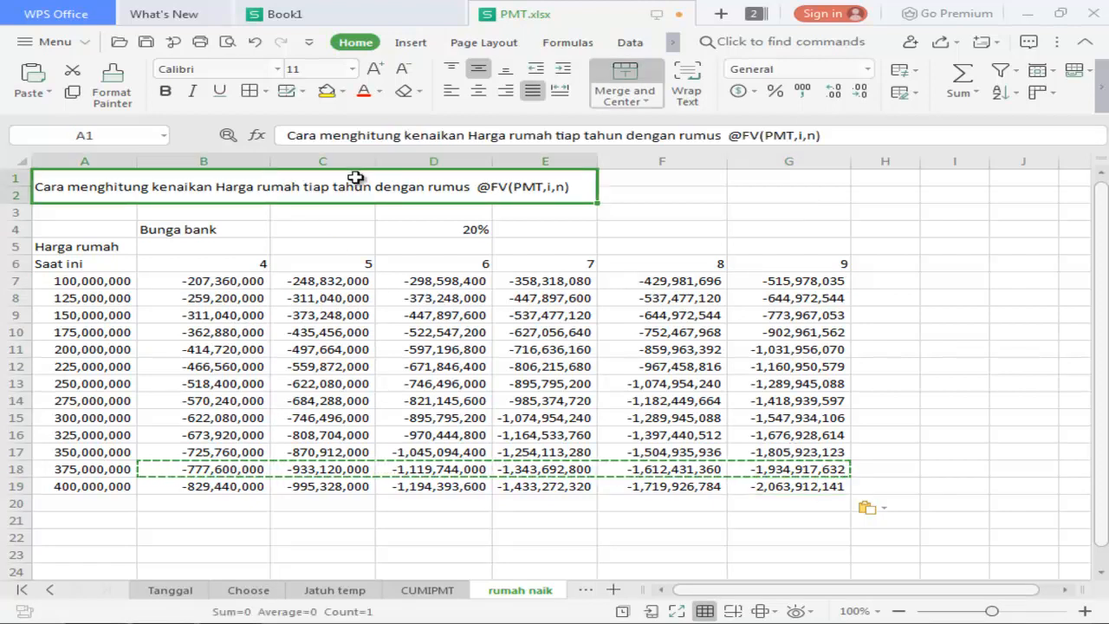
click(166, 91)
drag(119, 233, 417, 232)
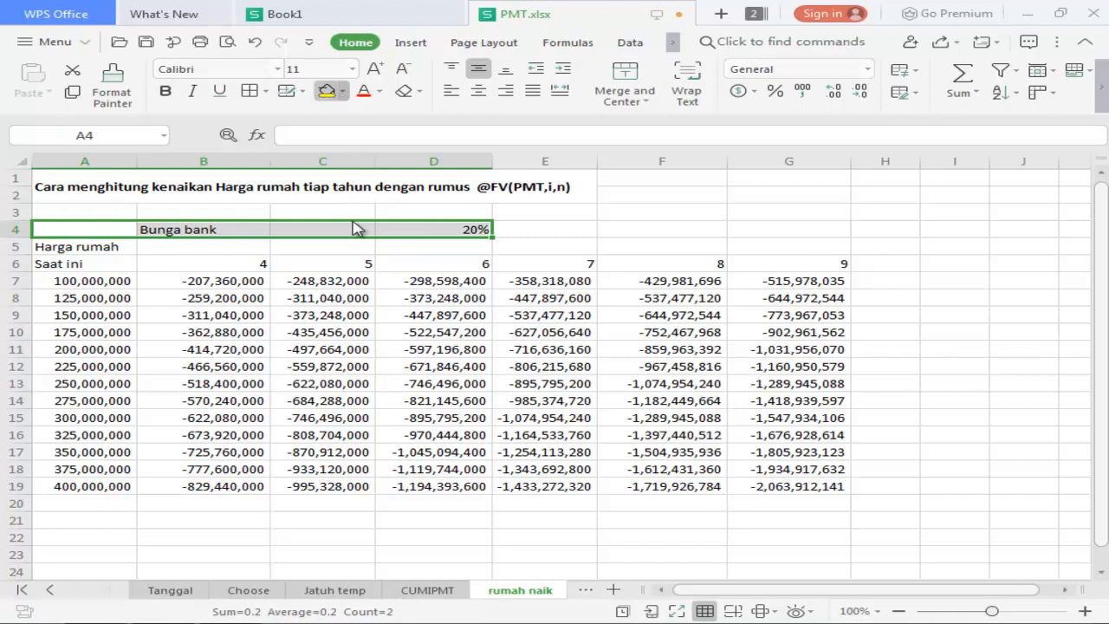
click(394, 247)
Step: Fill the price header A5:A6 with green and the year headers B6:G6 with orange
drag(71, 248, 74, 263)
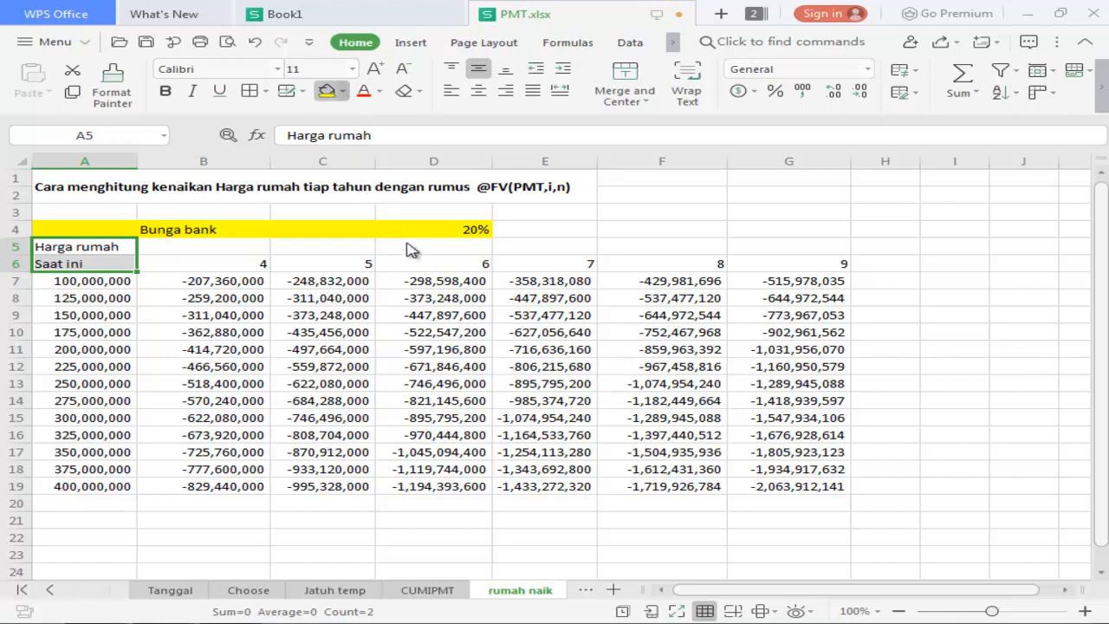
drag(225, 263, 771, 259)
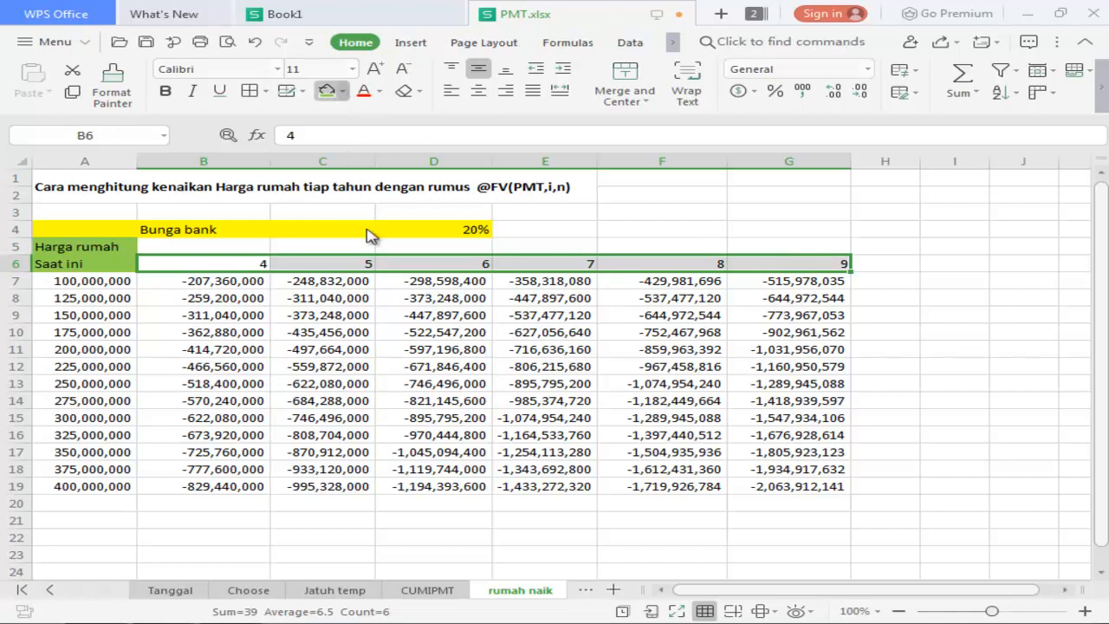
Step: Fill the current prices A7:A19 with grey and the future values B7:G19 with light blue
drag(116, 285, 109, 487)
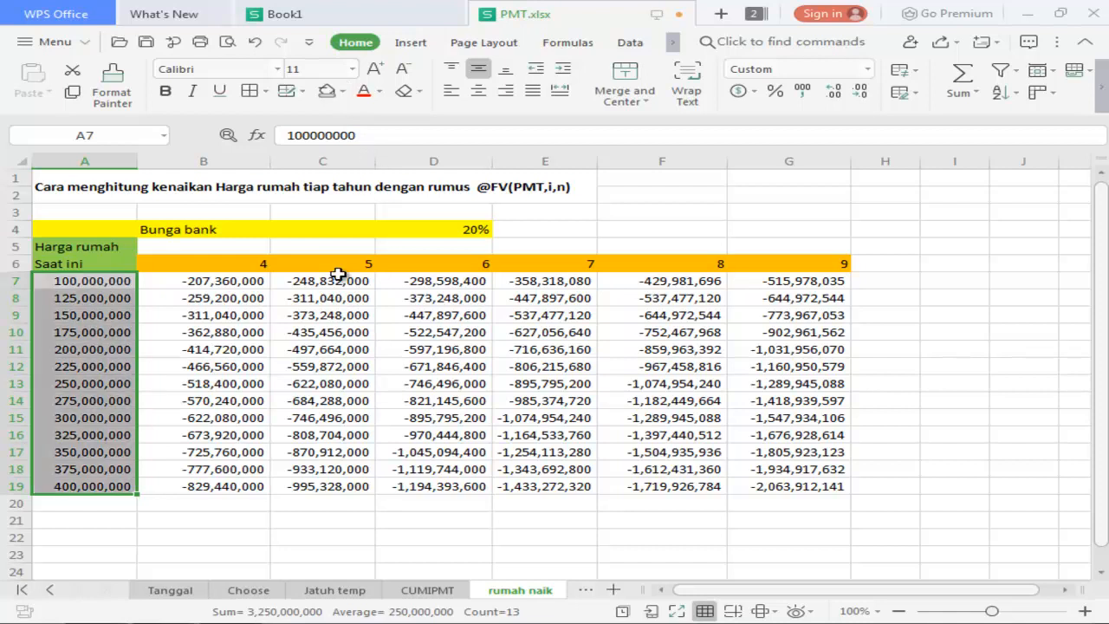
drag(230, 280, 765, 487)
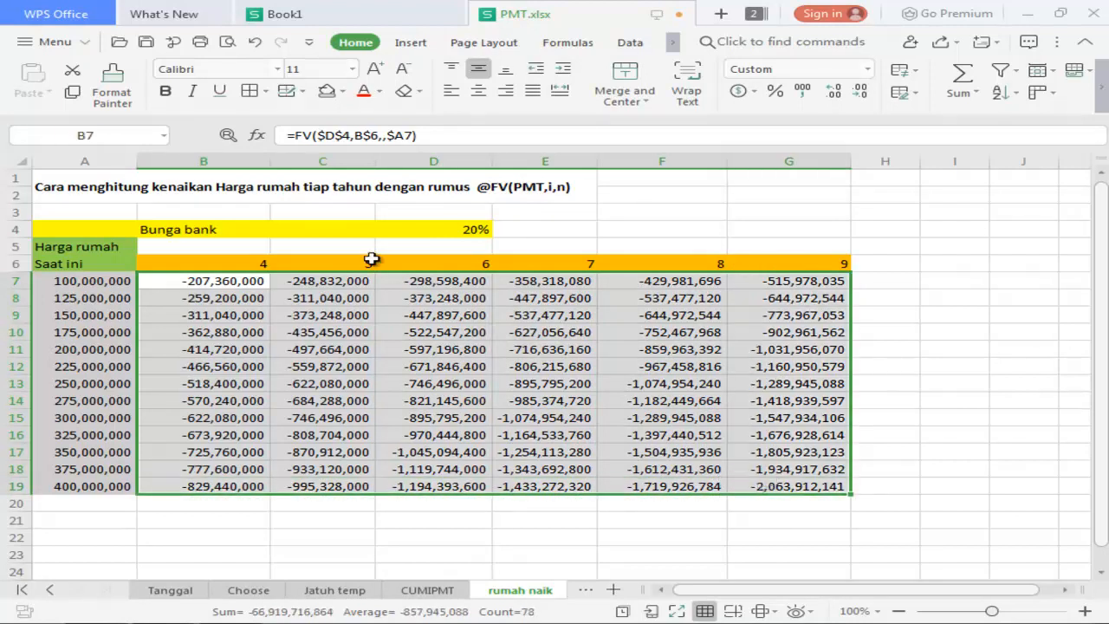
click(329, 91)
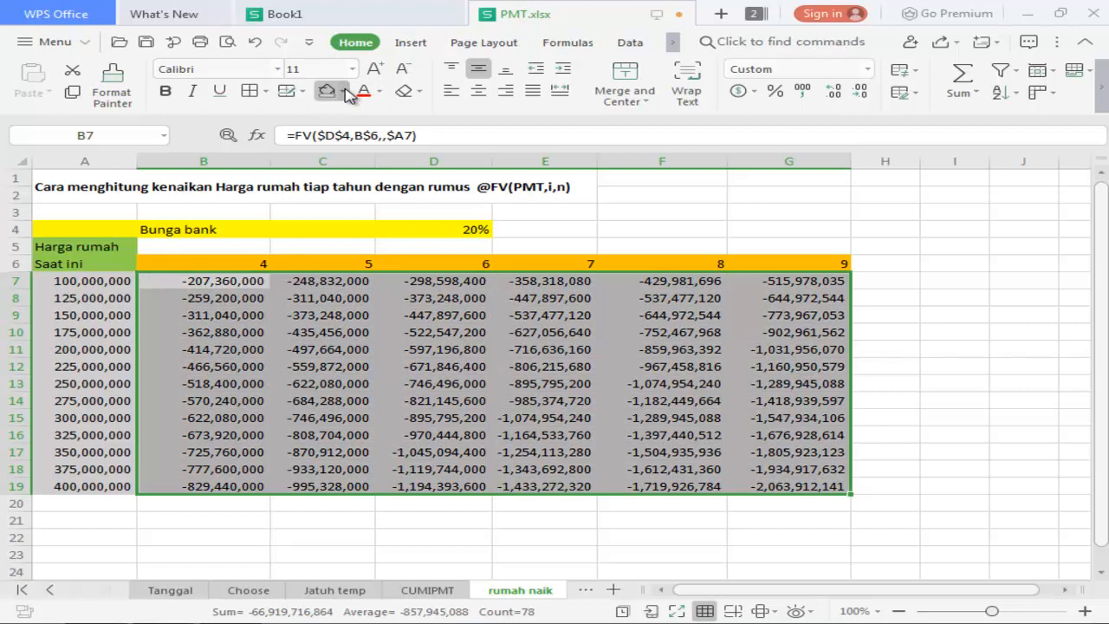
click(387, 297)
Step: Apply borders around every cell of the future values in B7:G19
drag(222, 282, 751, 485)
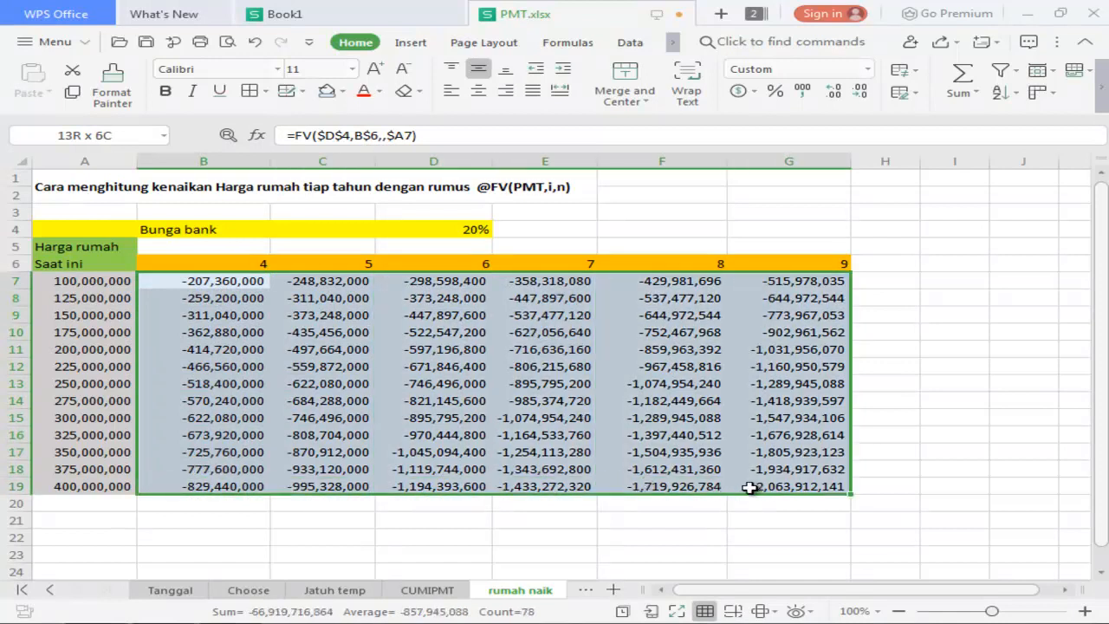
click(251, 90)
click(301, 316)
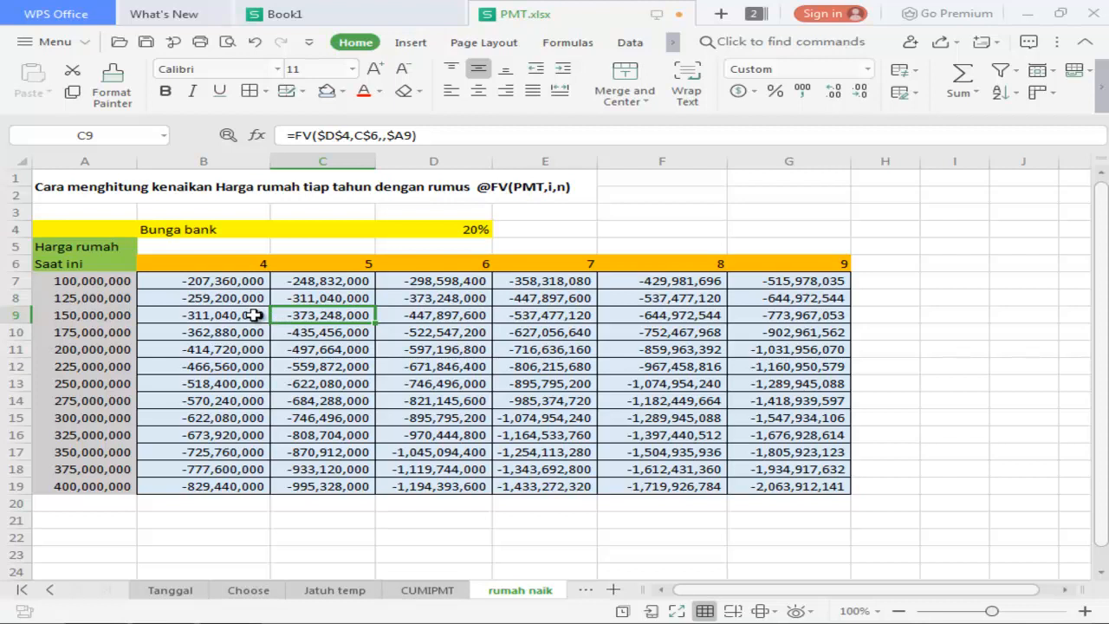
Step: Apply all-cell borders to the year headers B6:G6 and the current prices A7:A19
drag(235, 264, 756, 272)
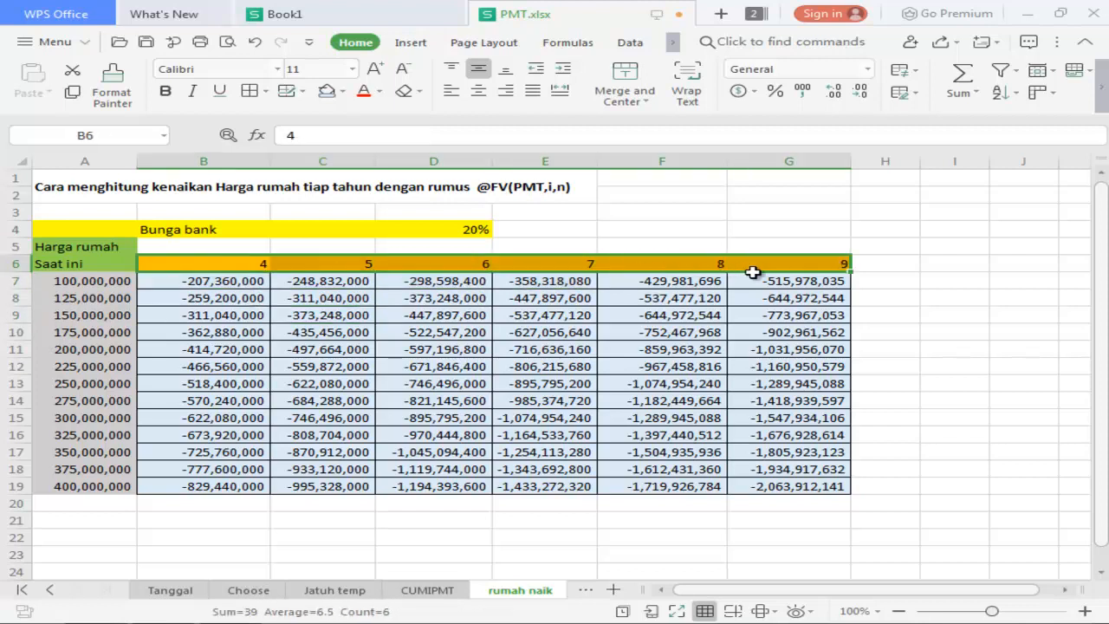
click(251, 92)
click(362, 400)
drag(112, 279, 117, 486)
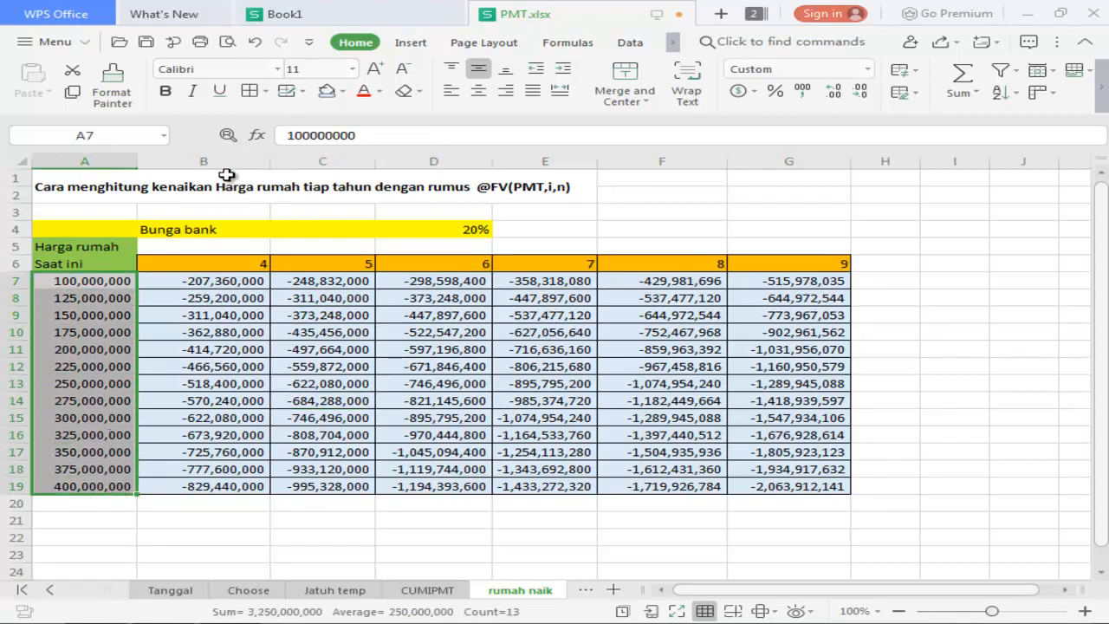
click(251, 91)
click(353, 336)
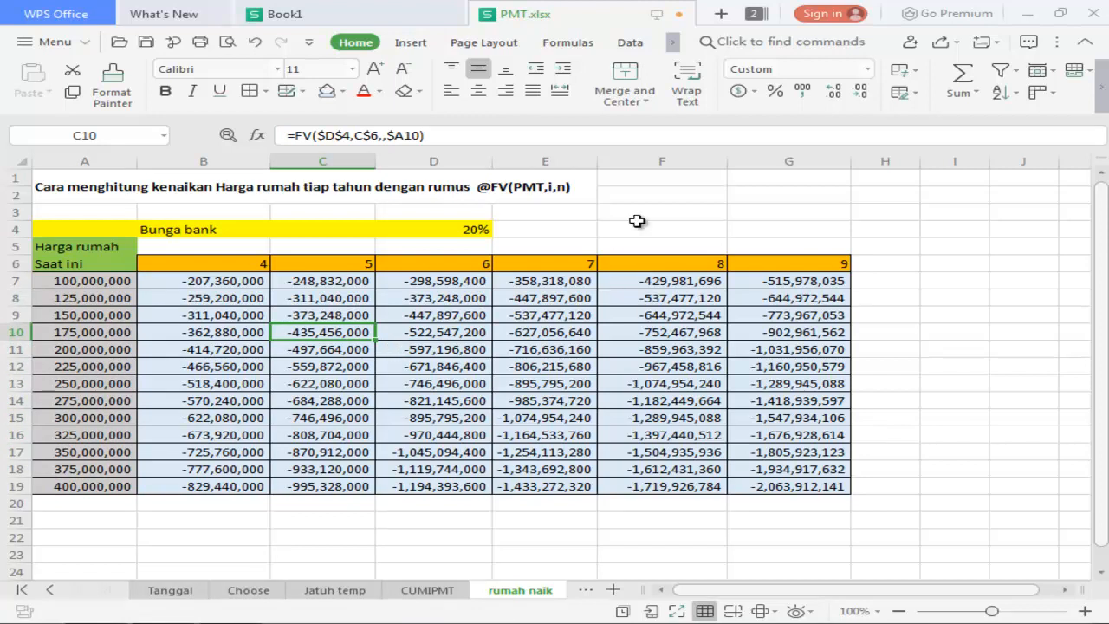
click(637, 221)
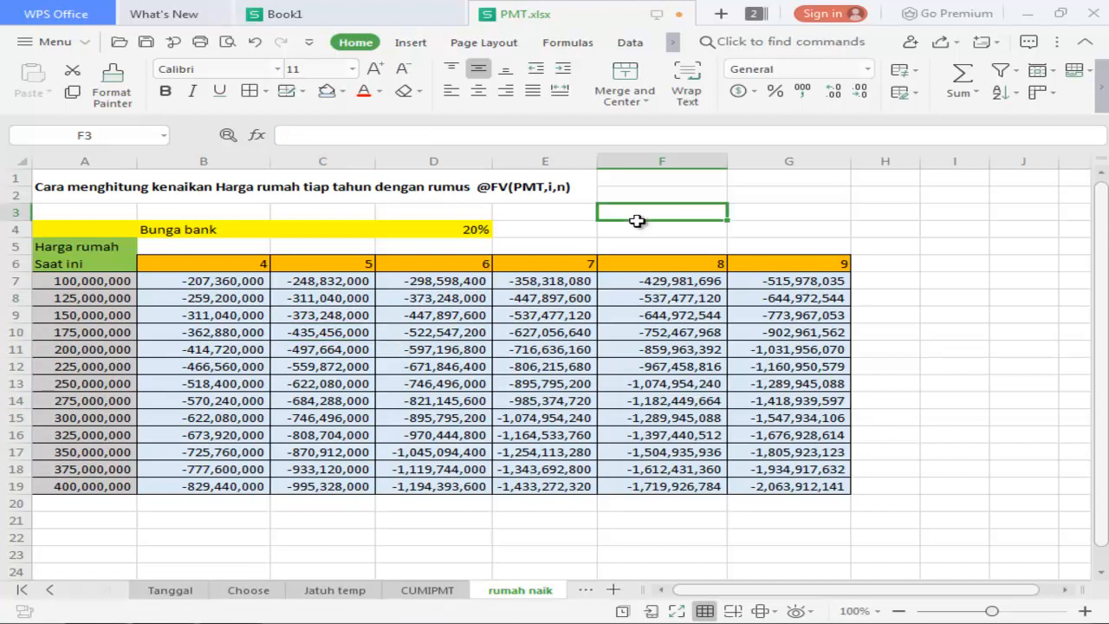